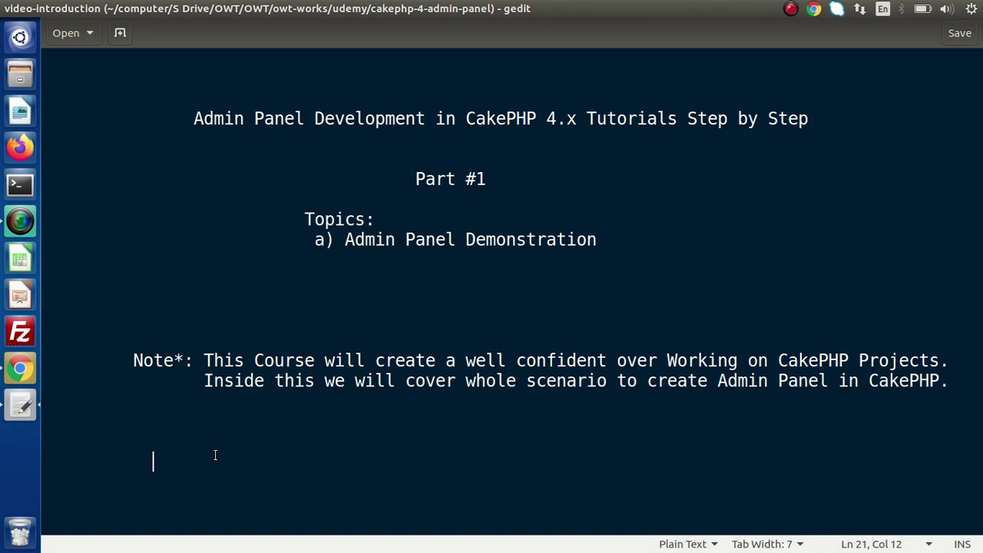
Sign in with a mistyped saved email (a letter swapped for '32') to trigger the invalid-login warning.
click(29, 372)
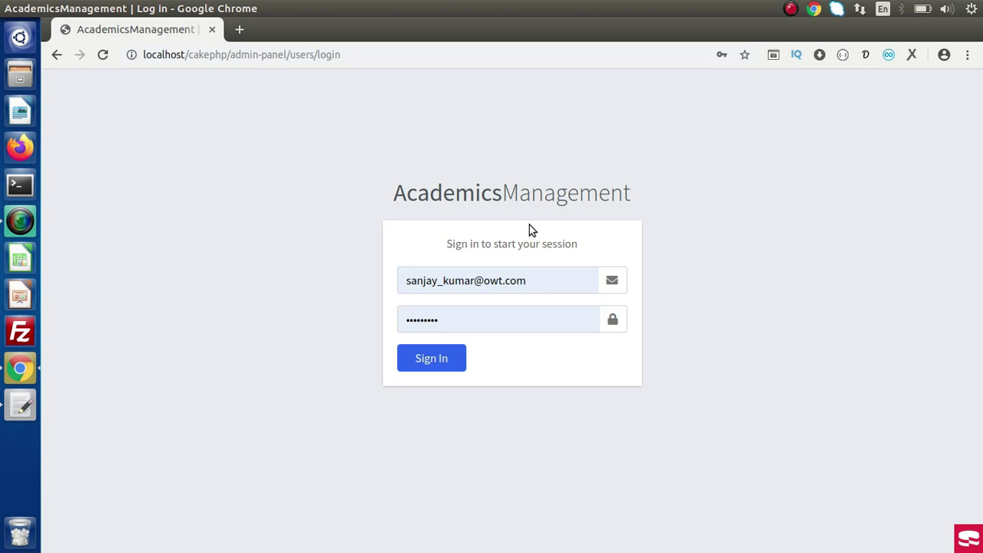
click(472, 280)
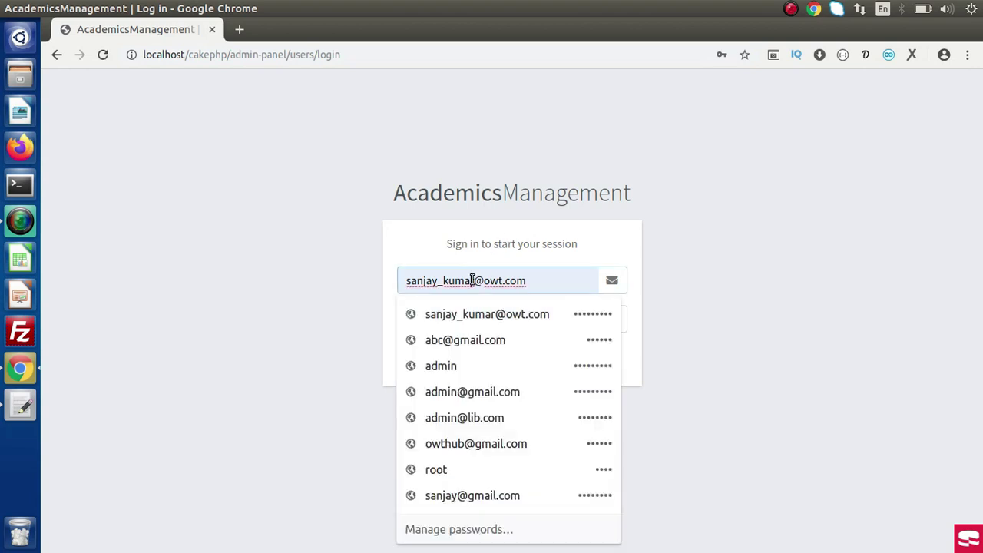
key(BackSpace)
text(32)
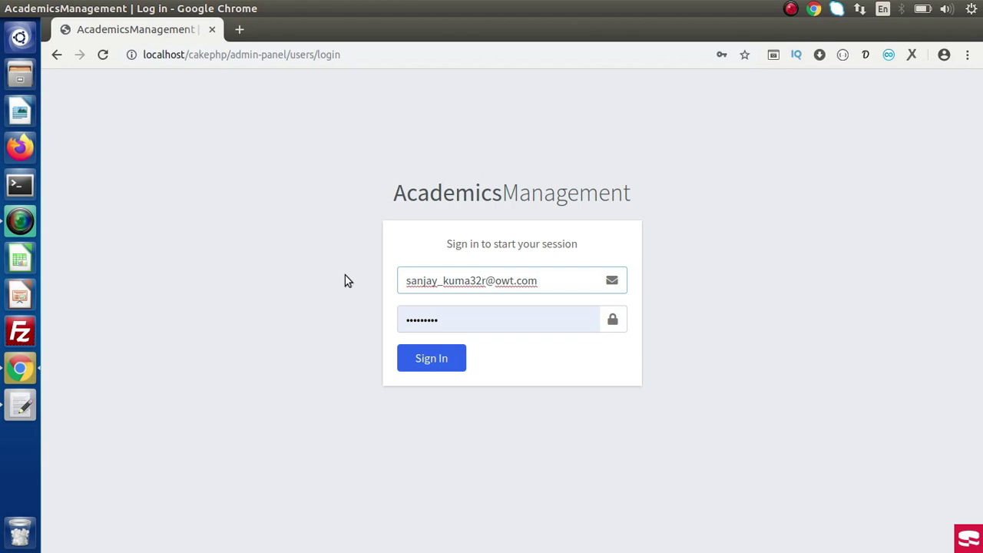
click(421, 359)
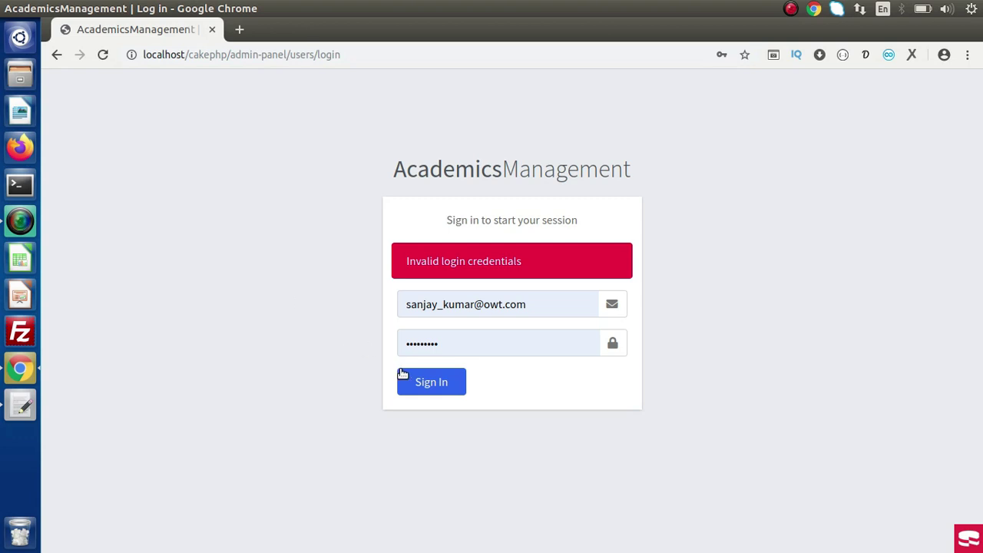
Sign in with the correct credentials, view the empty colleges report, and return to the dashboard.
click(425, 383)
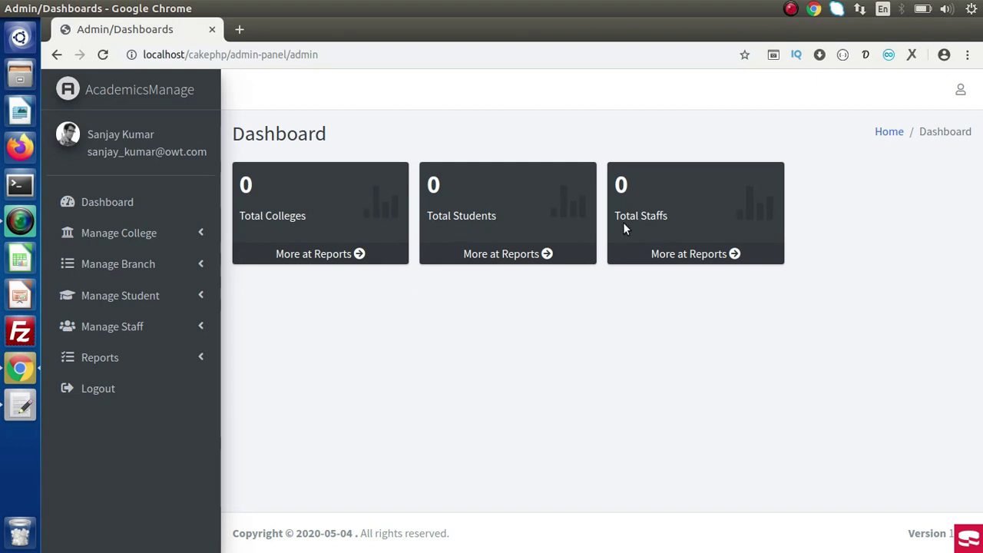
click(342, 260)
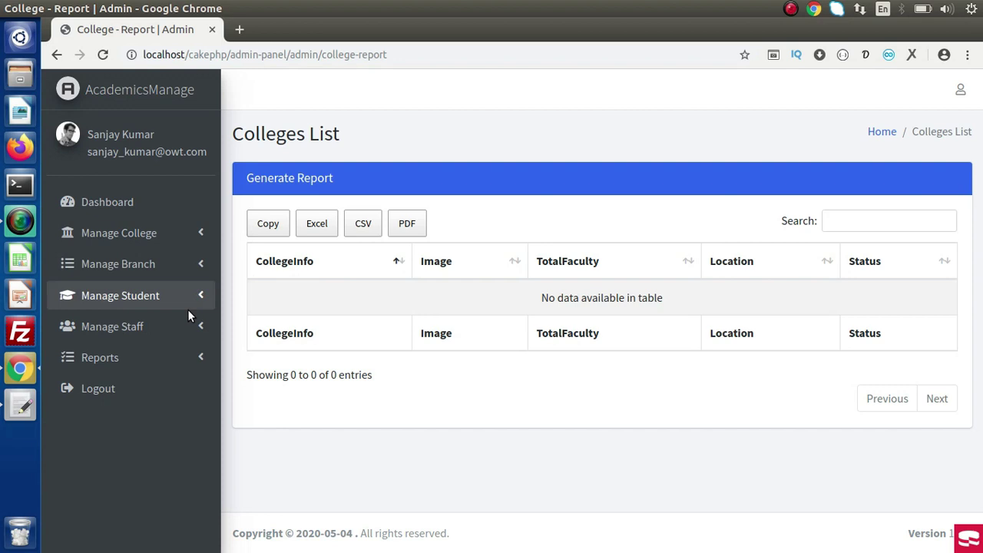
click(115, 202)
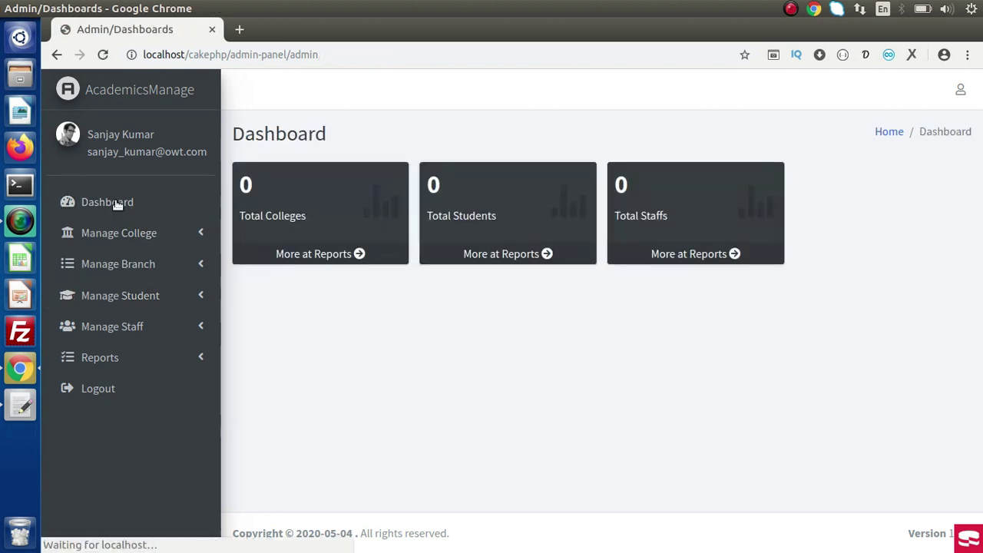
Open the Add College form and submit it empty to show the required-field errors.
click(116, 231)
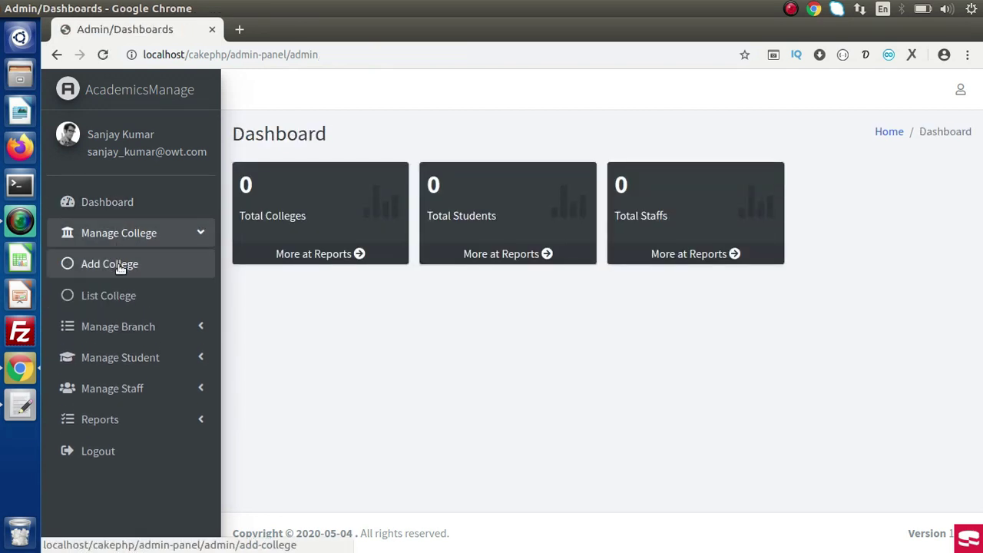
click(119, 264)
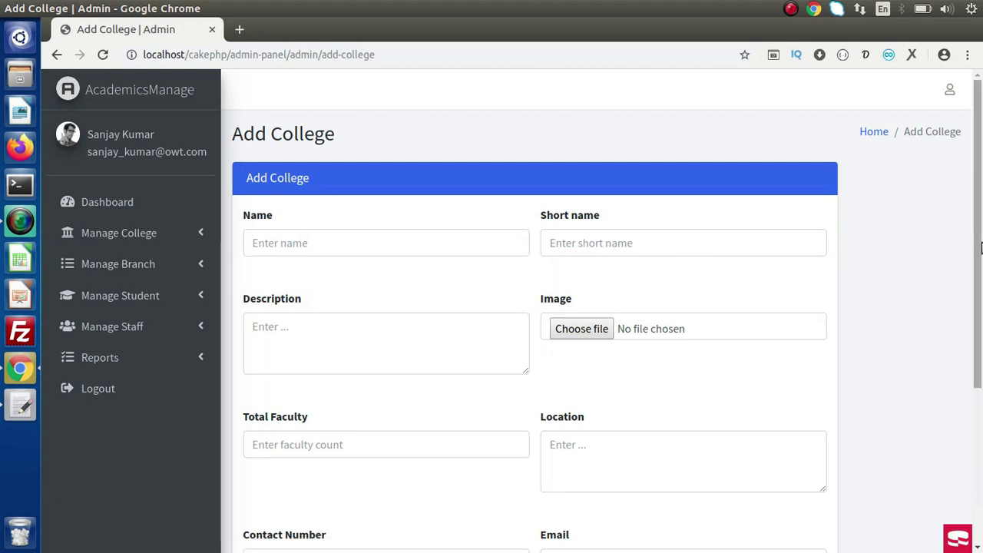
drag(981, 228, 558, 391)
click(292, 463)
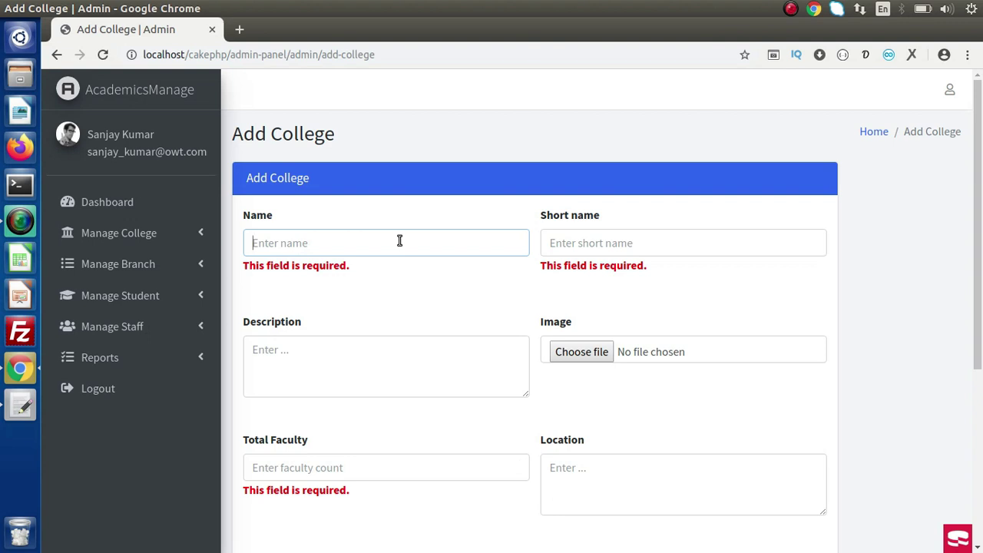
Fill in Name 'Sample College 1' from autofill and Short name 'SC1-TEST'.
text(Sampl)
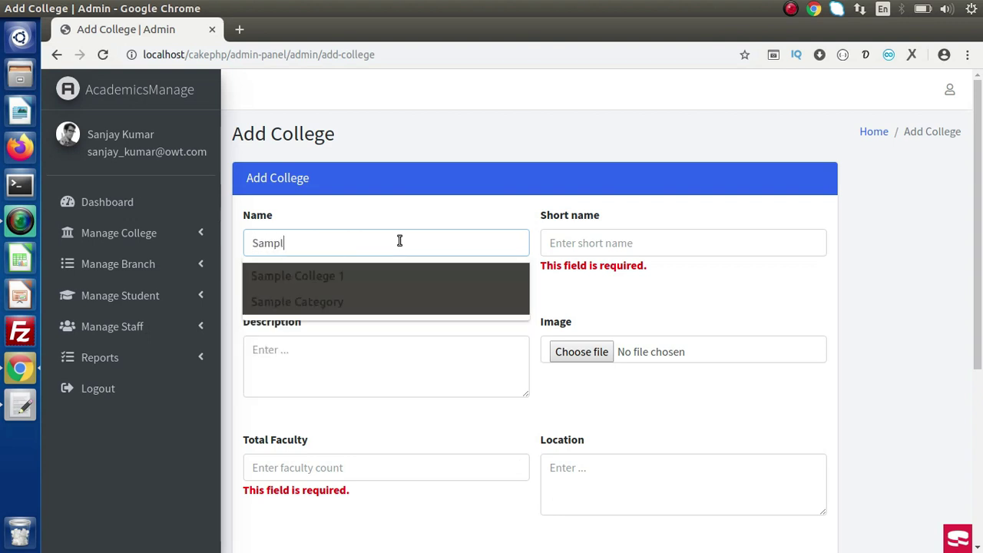
key(Down)
key(Return)
key(Tab)
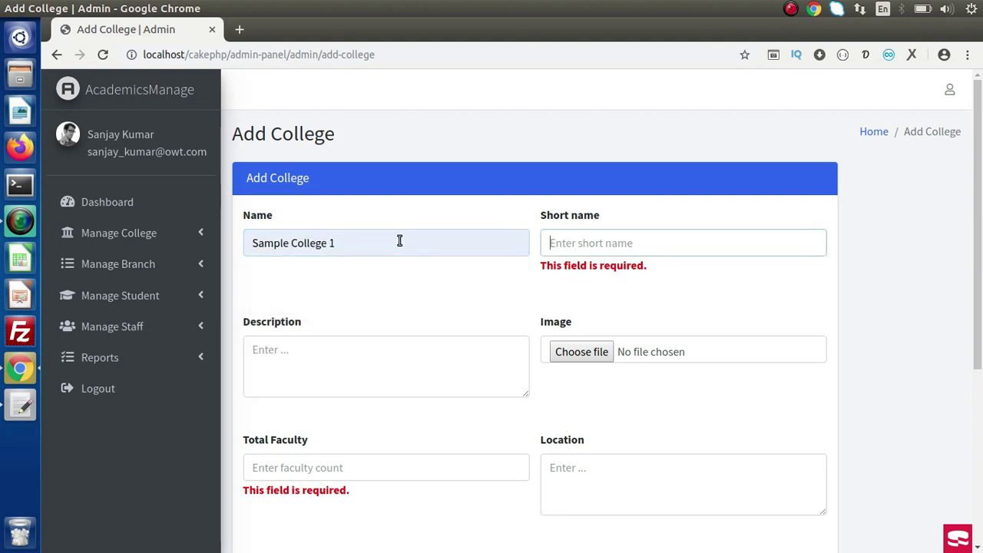
text(SC)
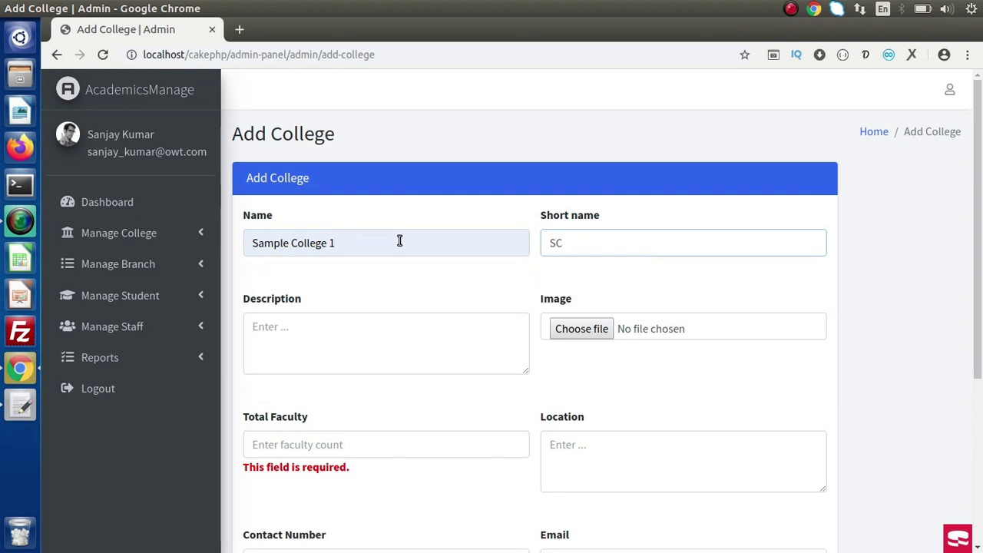
text(1-TES)
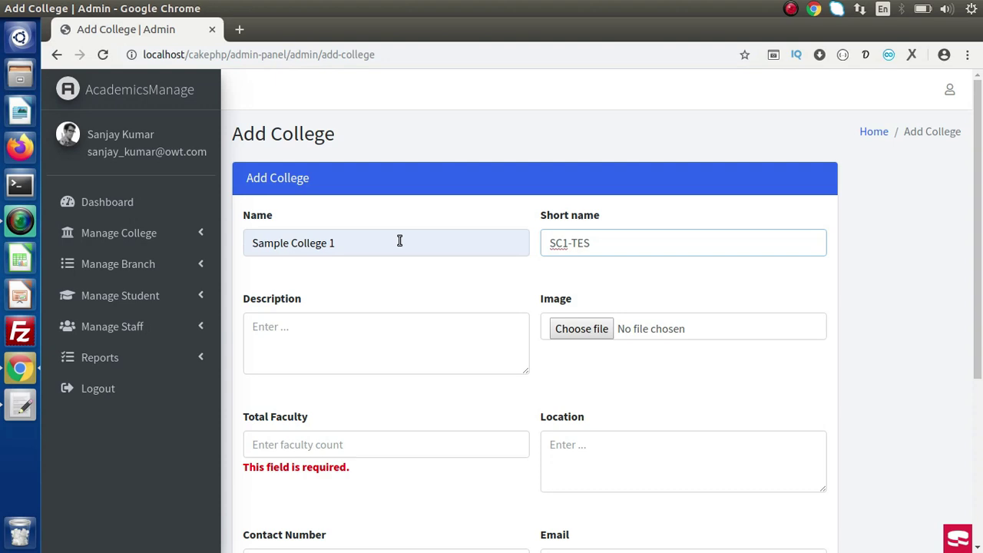
text(T)
key(Tab)
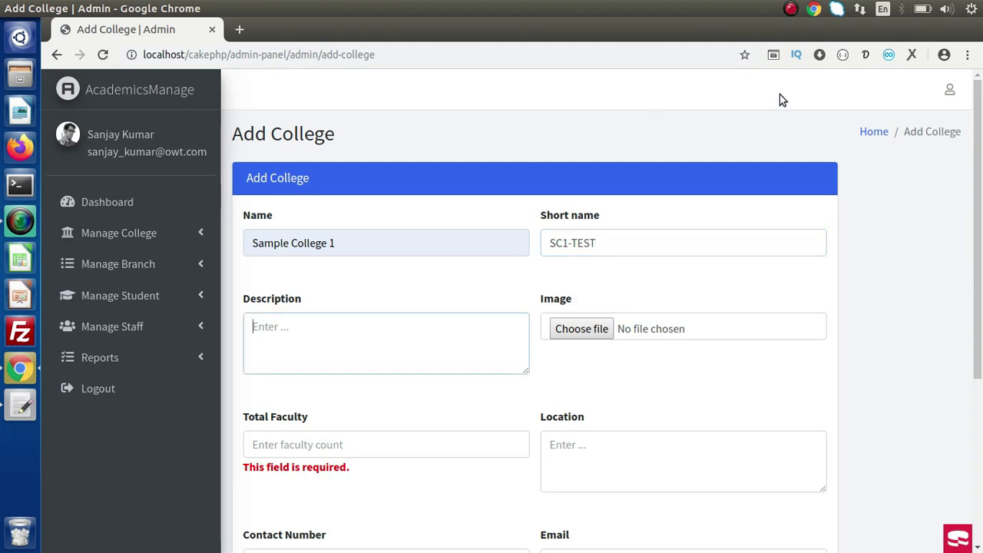
Paste lorem-ipsum placeholder text from the generator extension into the Description.
click(864, 57)
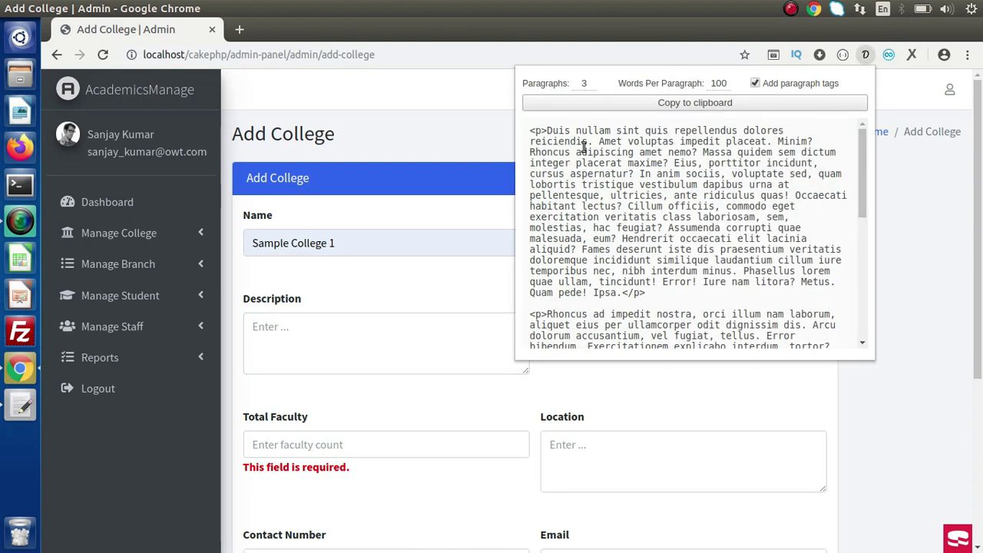
drag(546, 130, 632, 152)
key(ctrl+c)
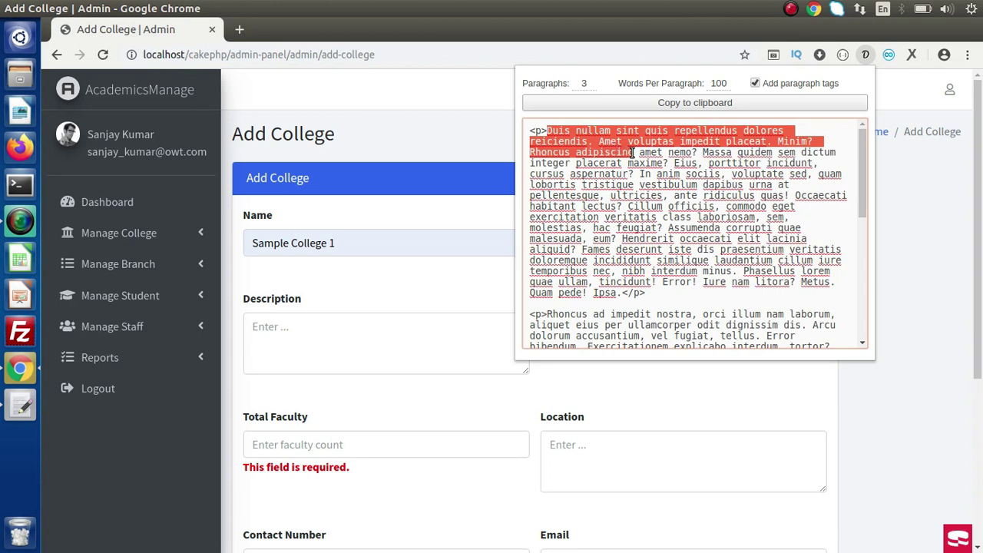
click(444, 280)
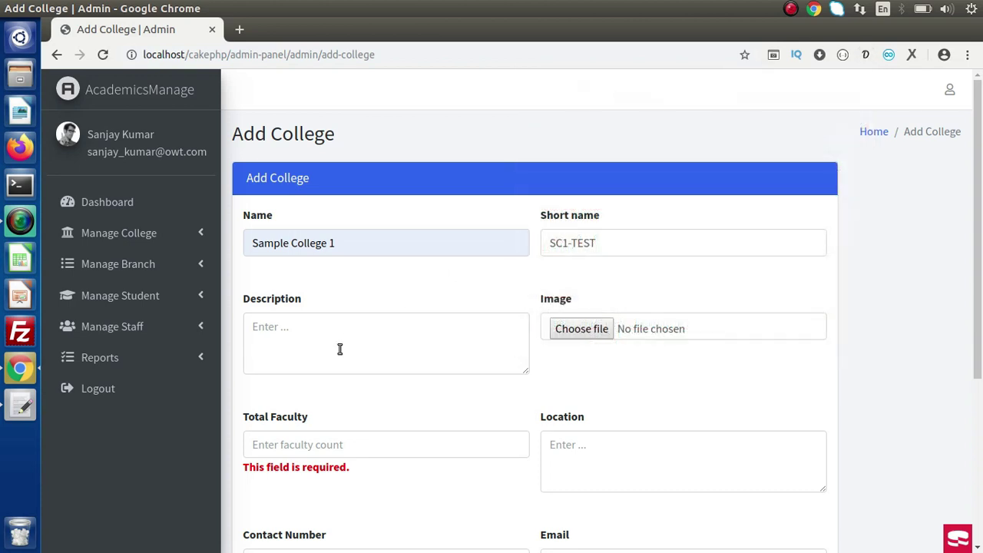
click(340, 350)
key(ctrl+v)
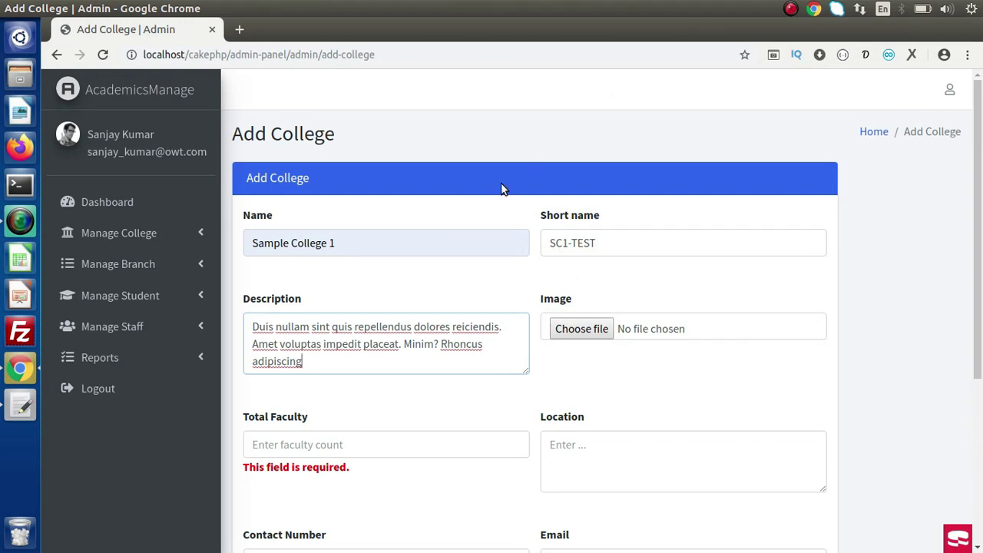
Attach apache-netbeans-1.png from Pictures as the college image.
click(658, 329)
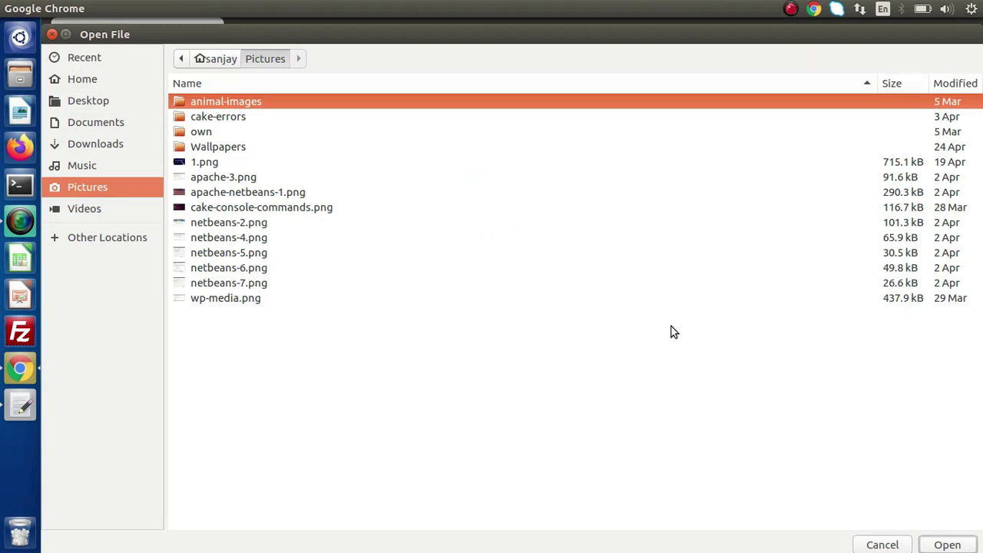
click(285, 194)
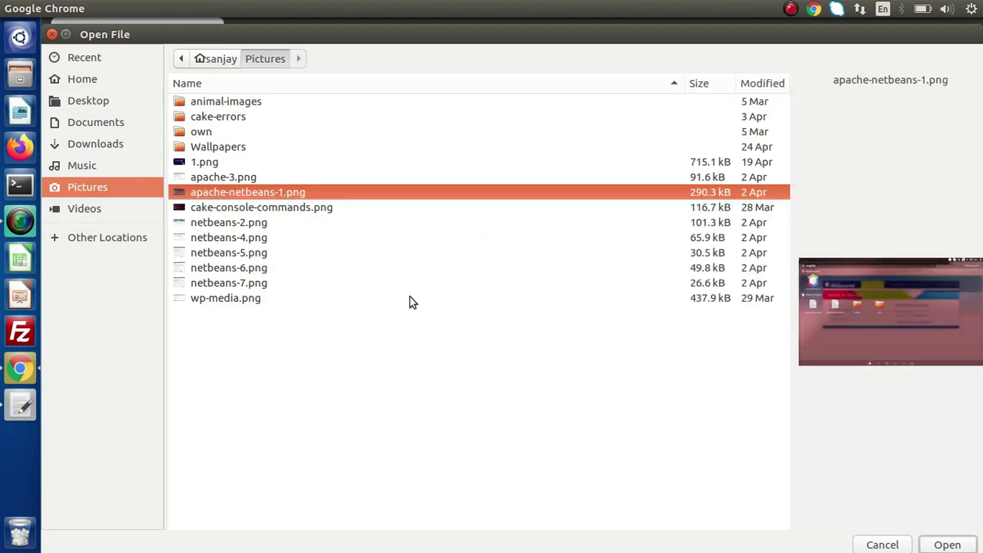
click(938, 545)
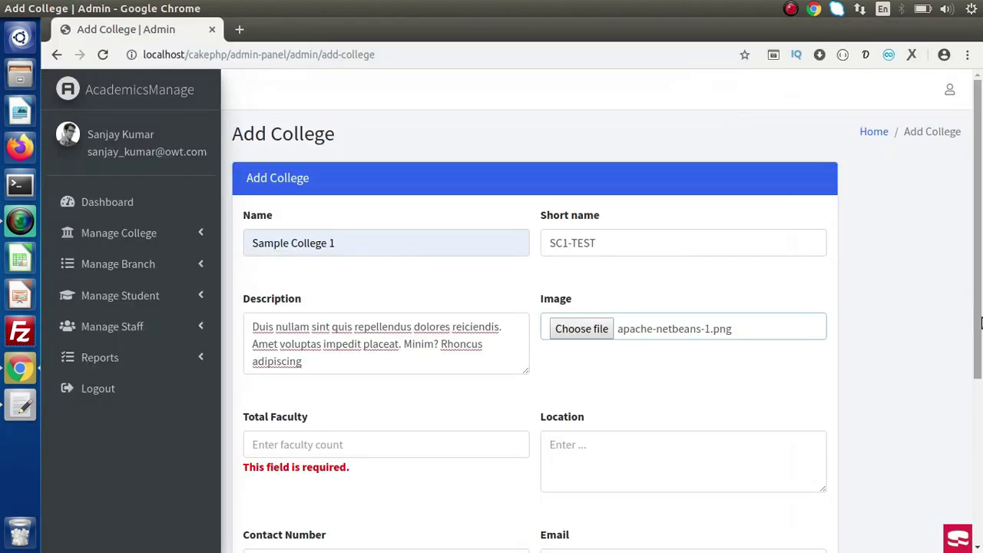
Set Total Faculty to 200, Location to 'Sample Location', and enter the contact number.
scroll(981, 323, down, 4)
click(308, 290)
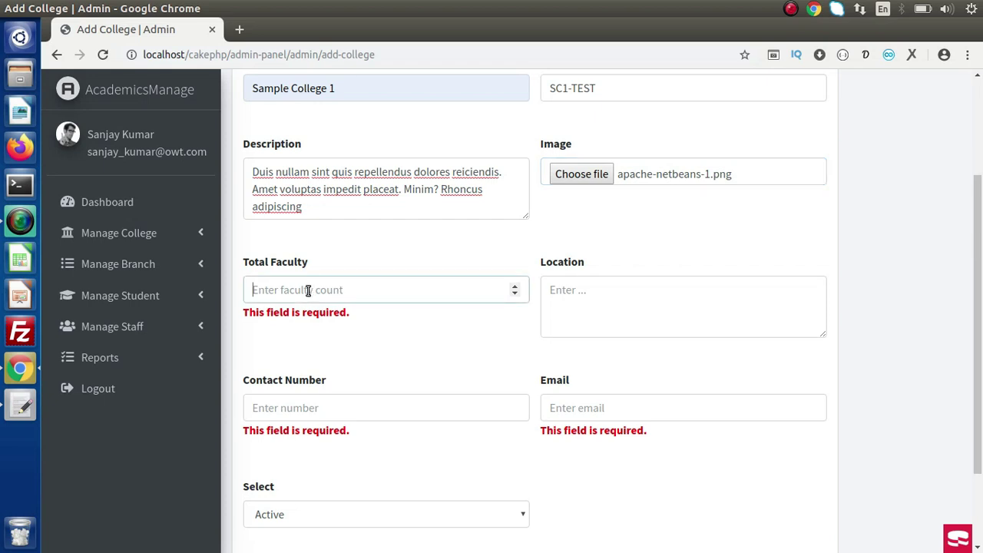
text(200)
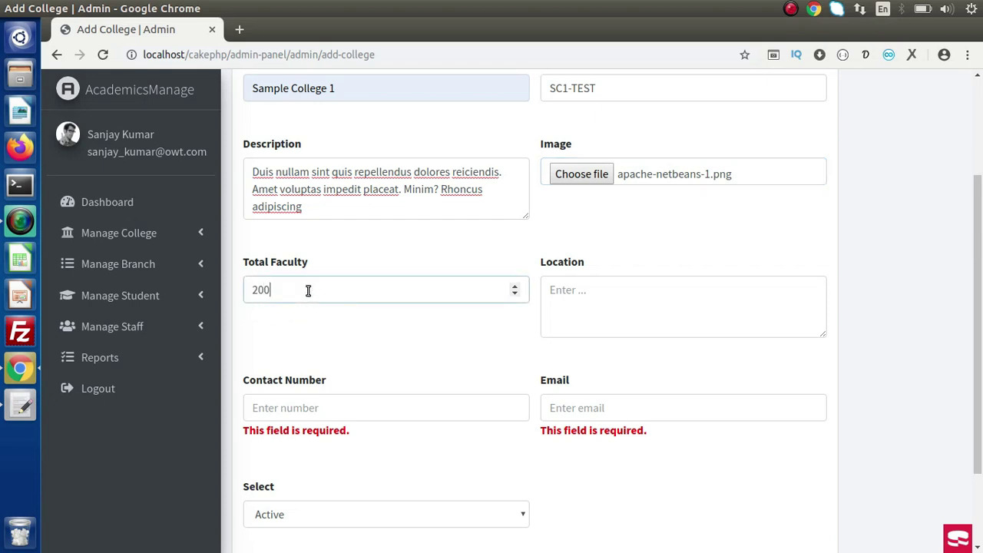
click(569, 290)
text(S)
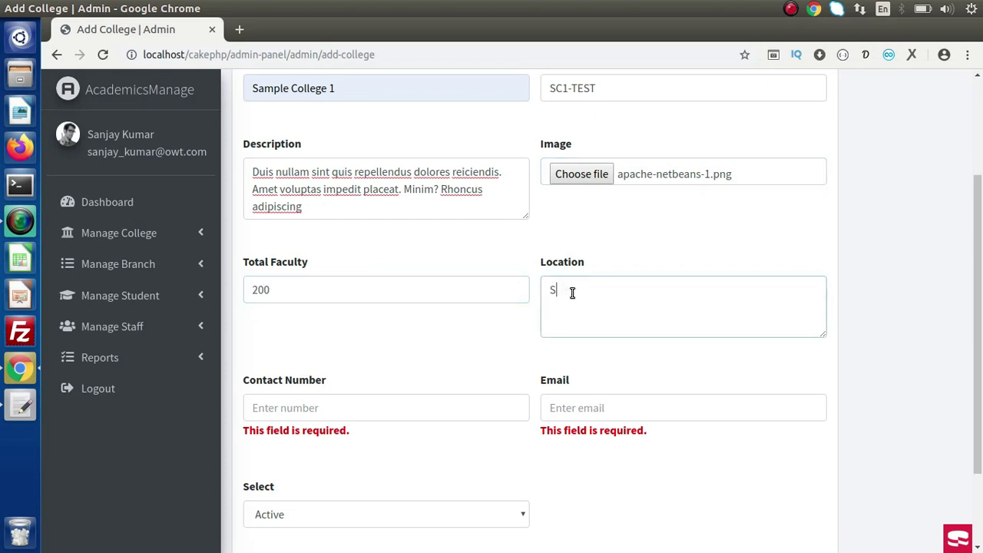
text(ample Locayio)
key(BackSpace)
key(BackSpace)
key(BackSpace)
text(tion)
click(387, 408)
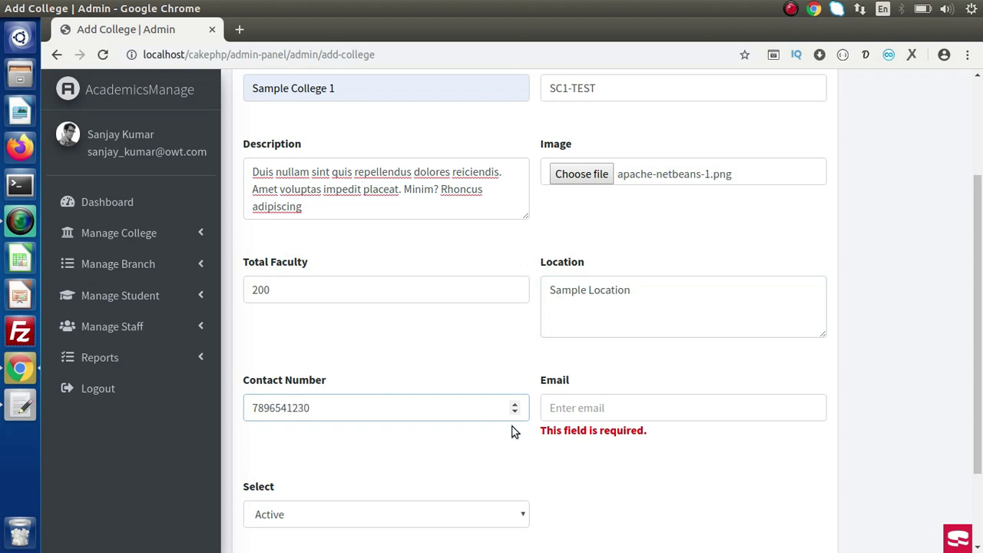
Enter the college e-mail address and submit the new college.
click(581, 419)
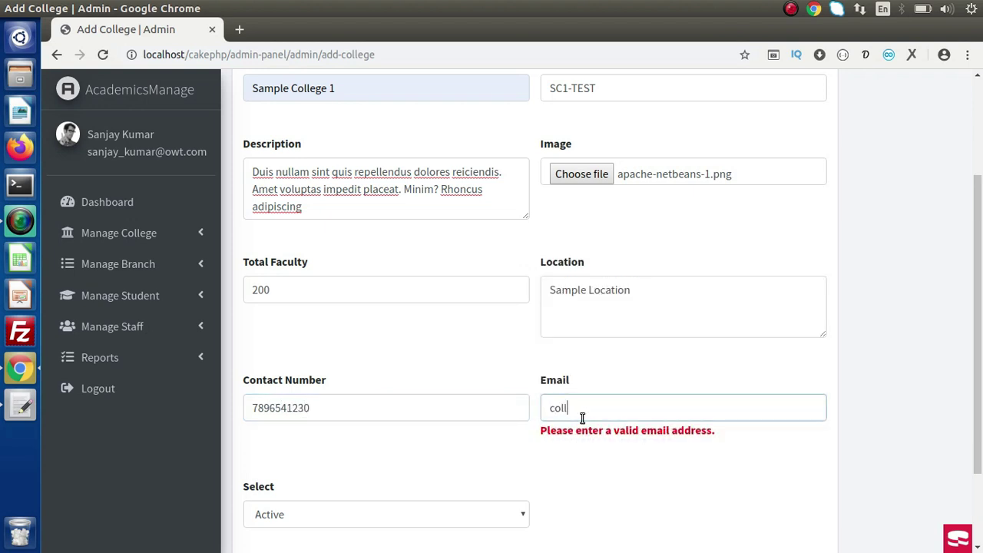
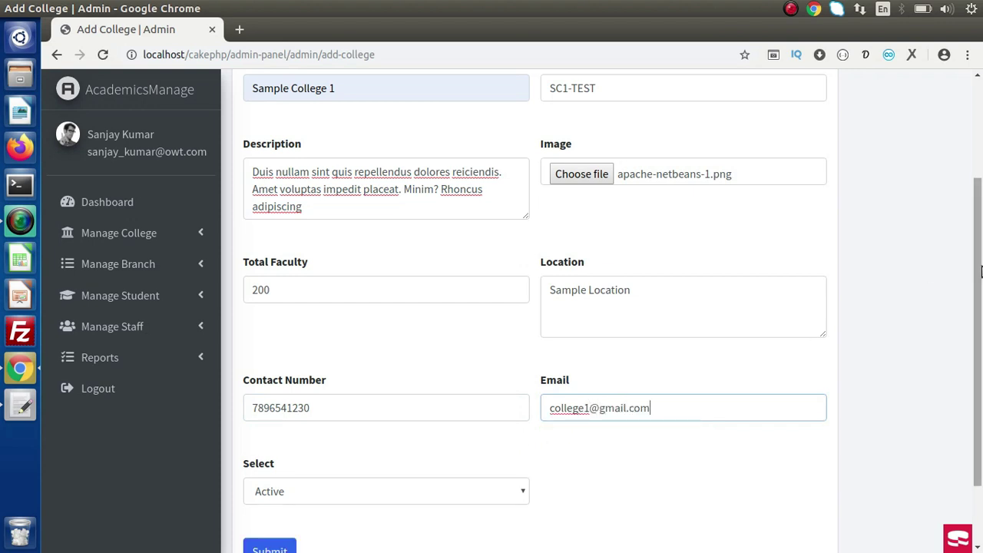
drag(981, 299, 980, 355)
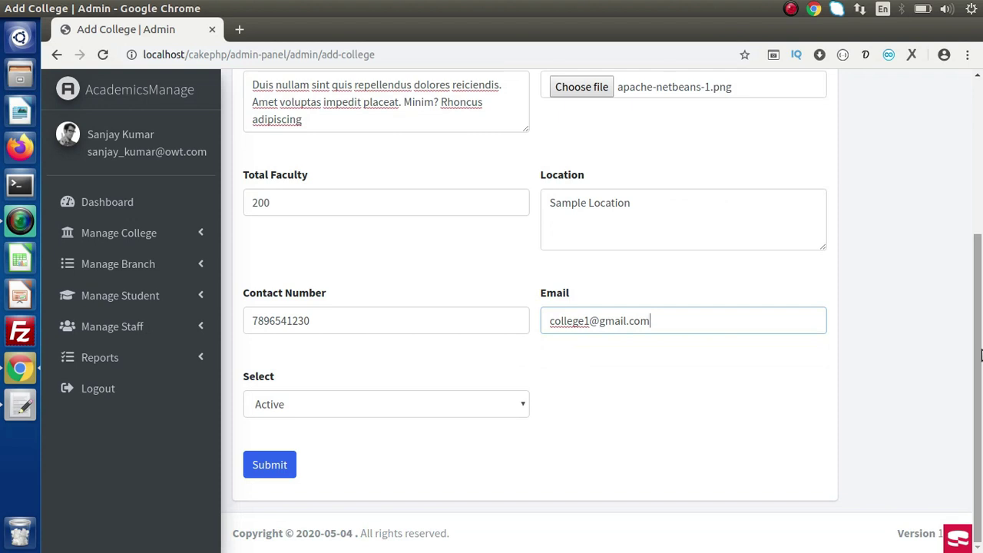
click(292, 466)
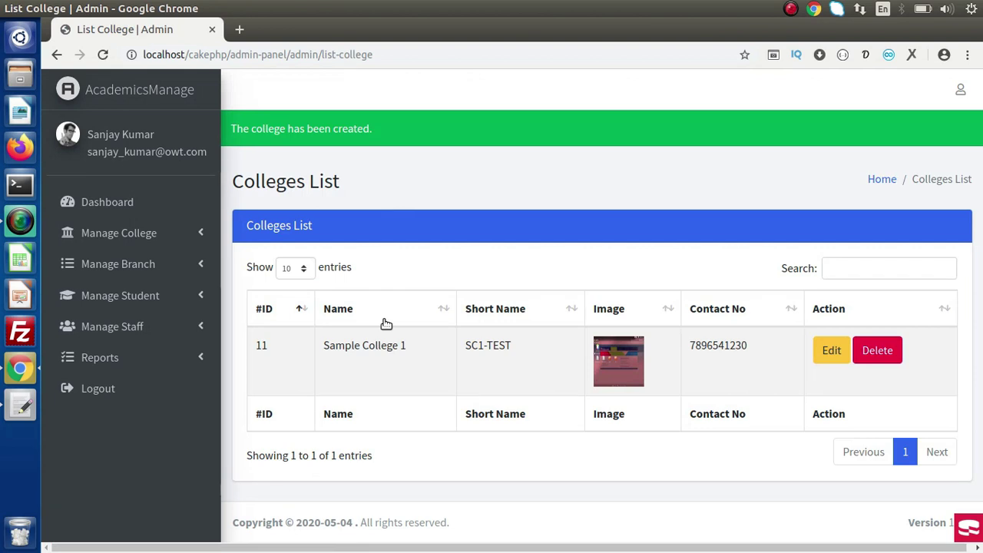
Check Sample College 1's edit page, return to the list, and cancel its delete confirmation.
click(818, 354)
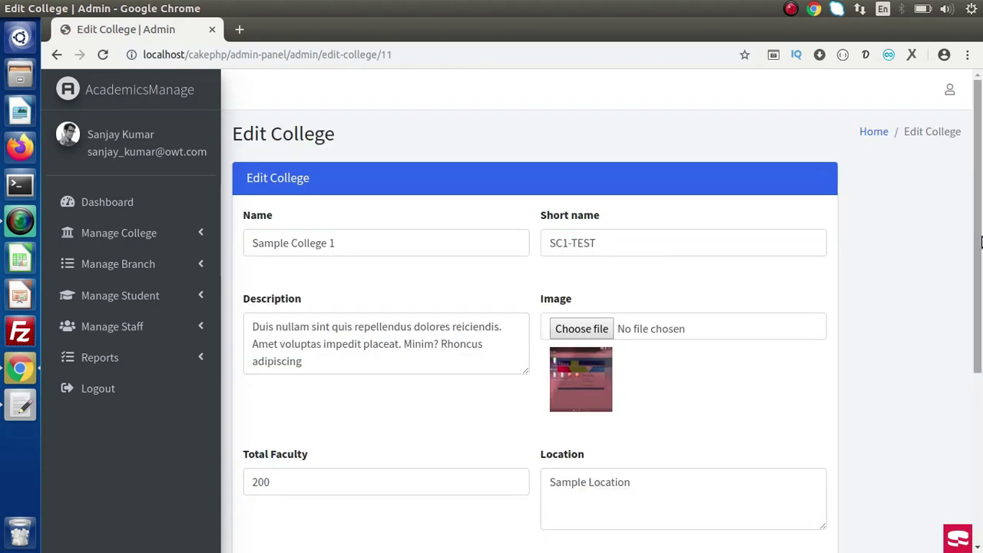
scroll(981, 315, down, 2)
scroll(981, 315, down, 3)
scroll(981, 315, up, 5)
click(57, 55)
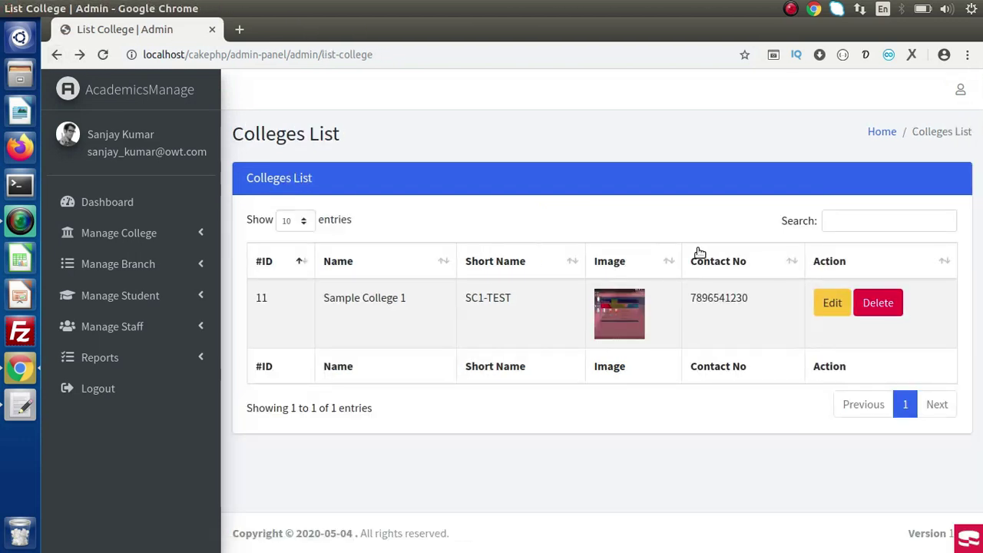
click(874, 304)
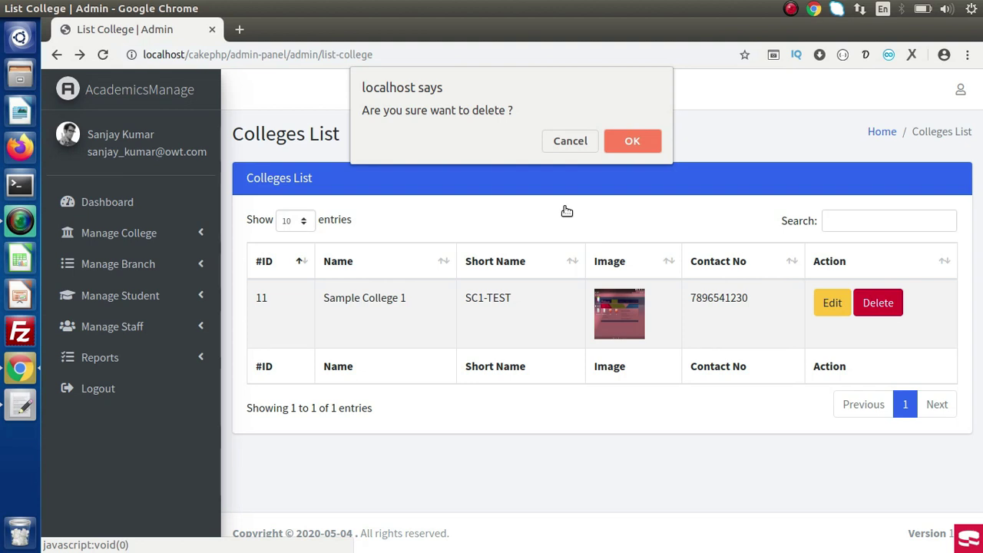
click(571, 141)
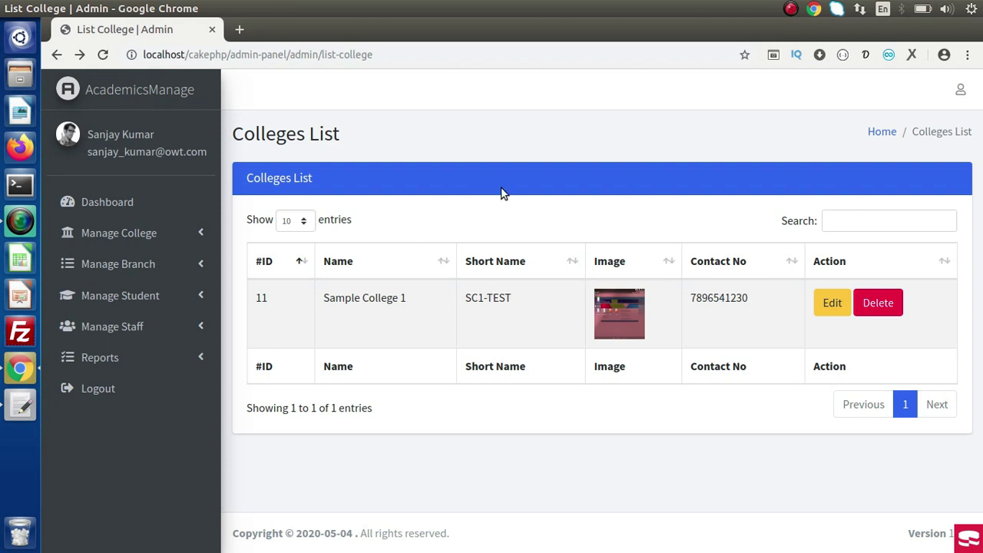
Go to the dashboard and open the Total Colleges report listing Sample College 1.
click(130, 203)
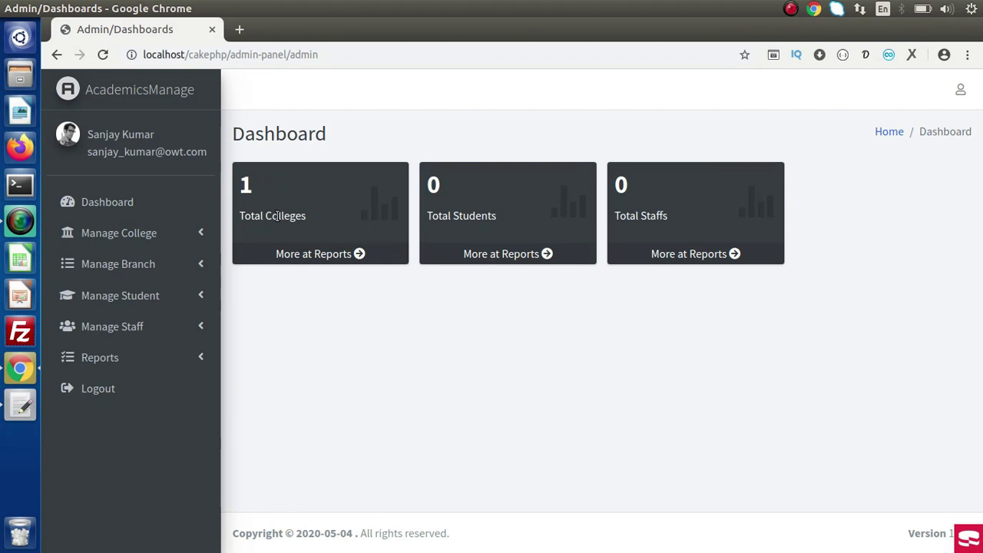
click(329, 255)
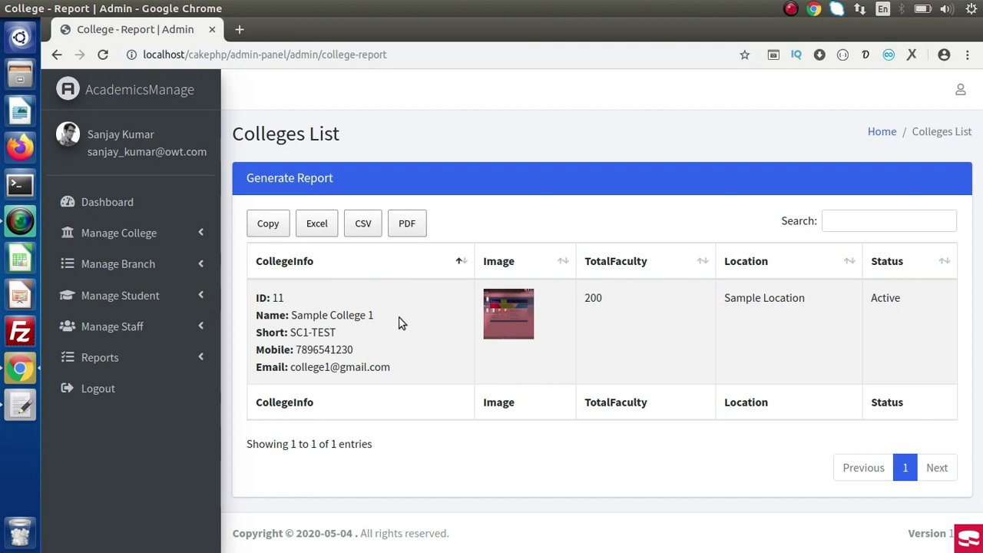
Start an Add Branch form named 'Branch 1' assigned to SAMPLE COLLEGE 1.
click(131, 262)
click(108, 296)
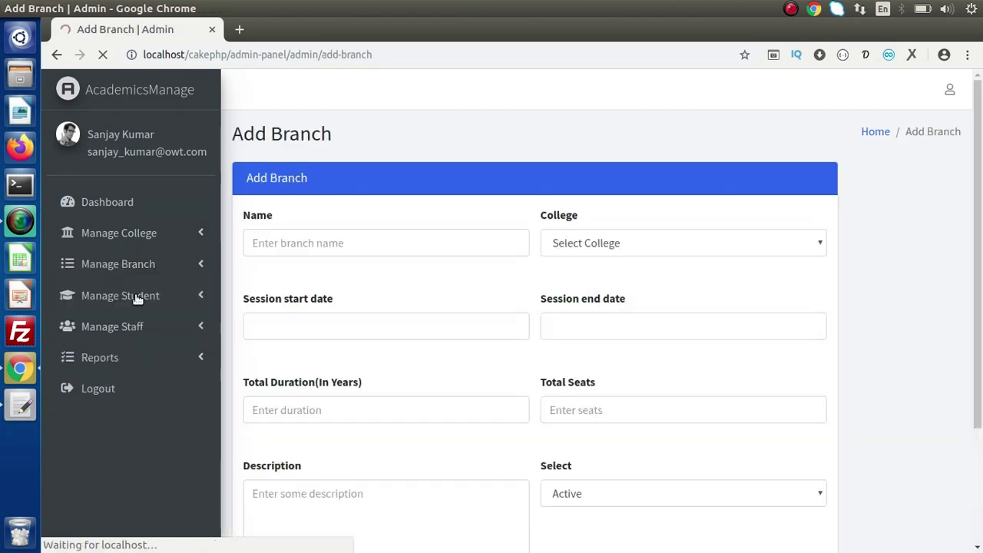
click(367, 247)
text(B)
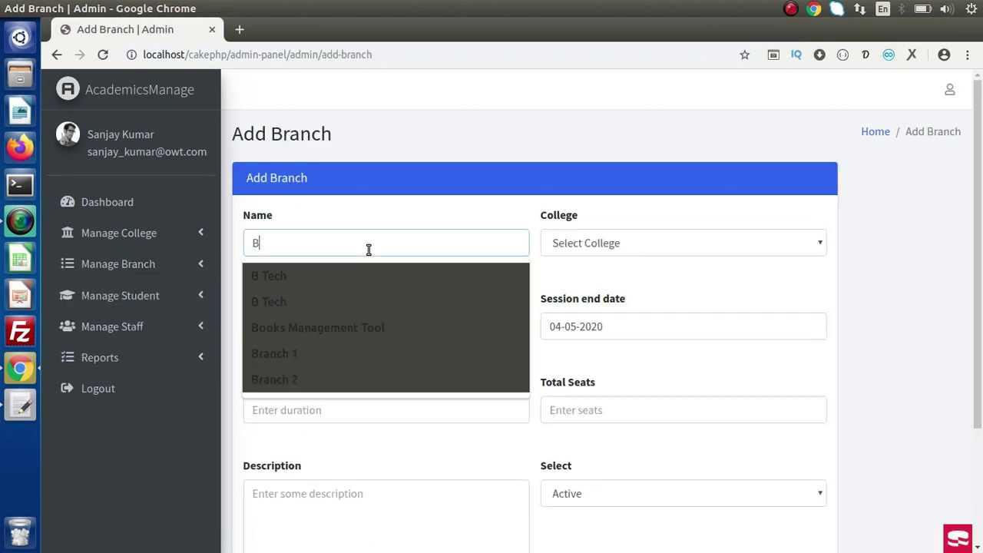
text(ranch 1)
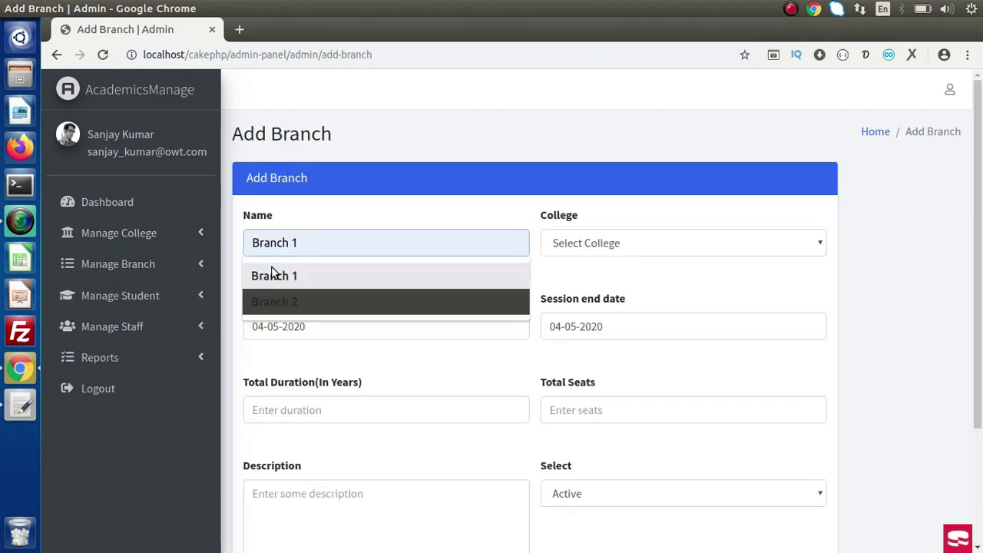
click(275, 277)
click(556, 251)
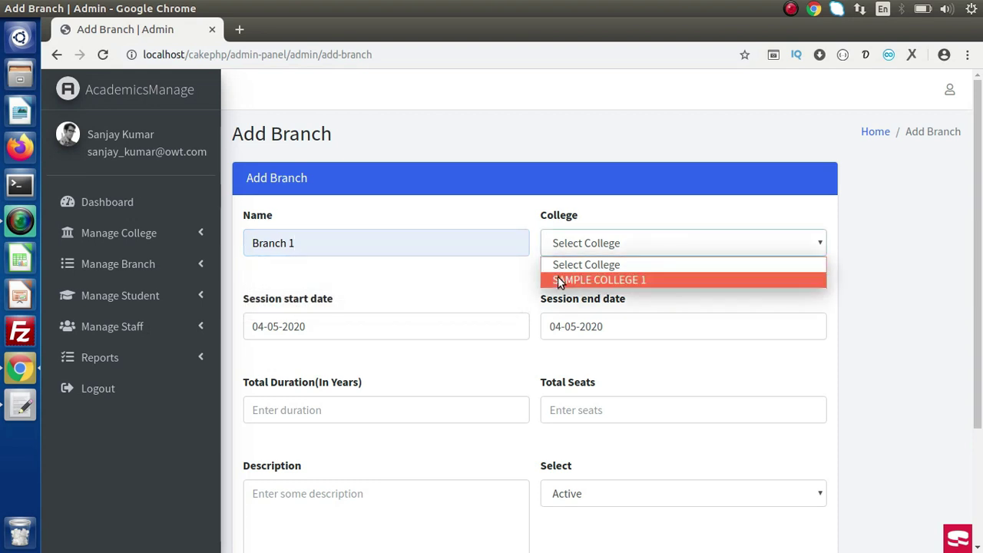
click(558, 278)
Set the session start date to 16-07-2020.
click(446, 323)
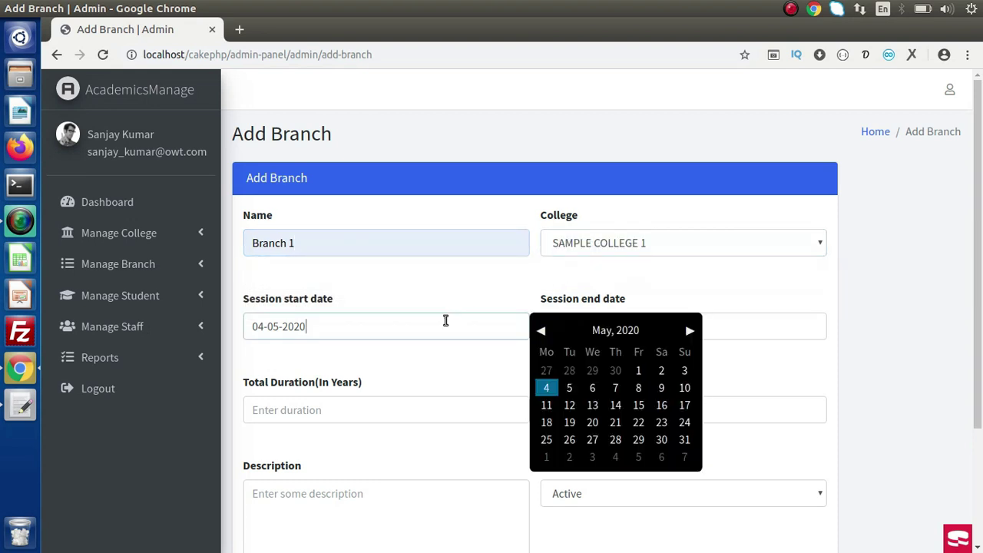
click(607, 333)
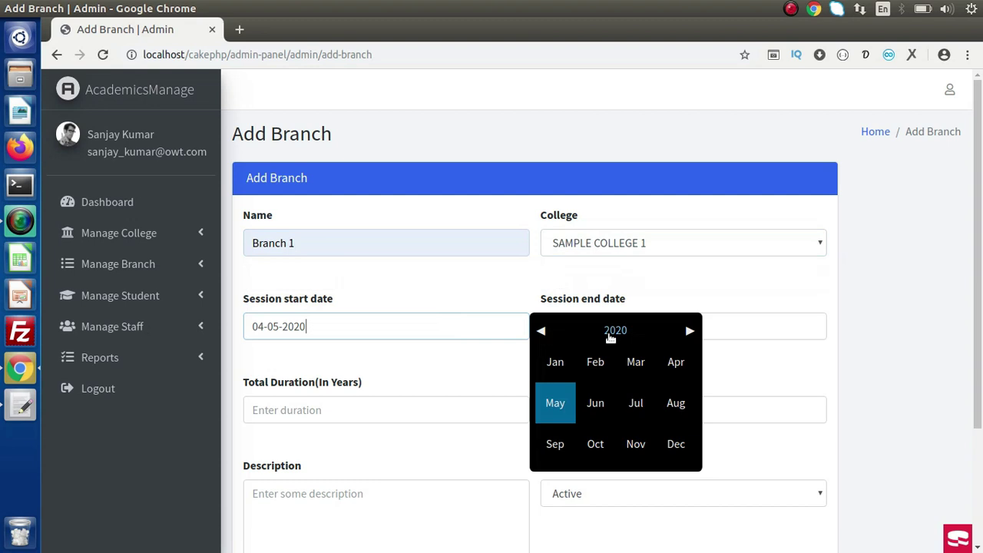
click(609, 335)
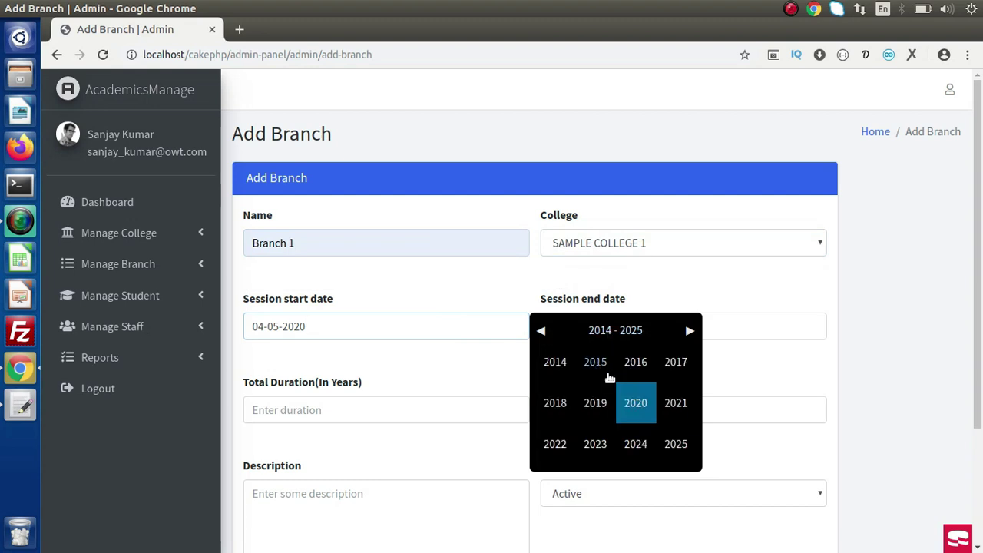
click(634, 403)
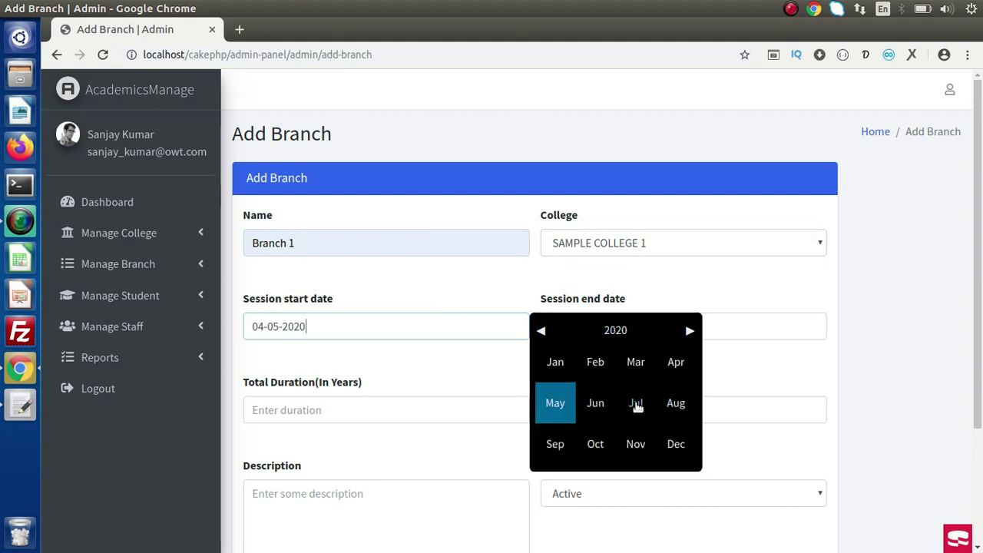
click(635, 403)
click(610, 406)
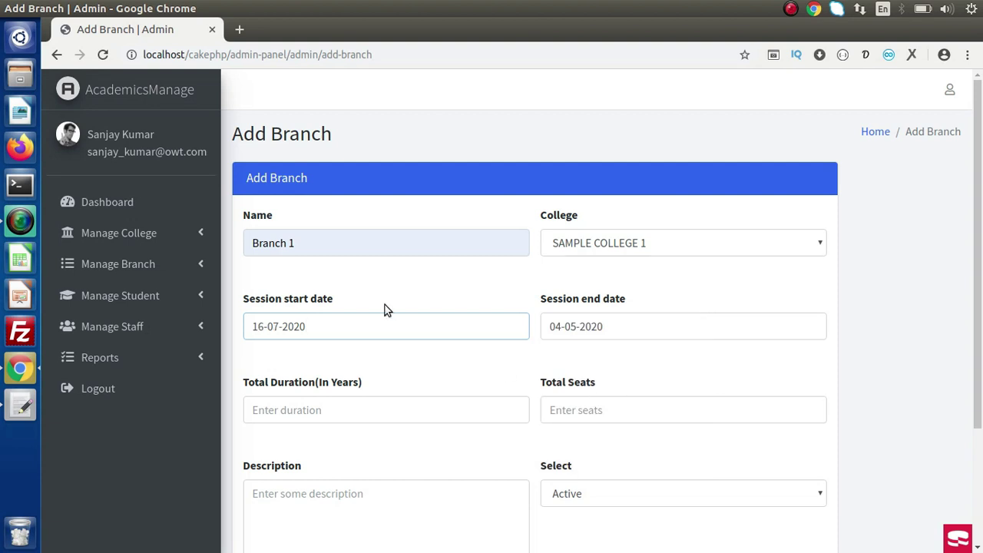
Set the session end date to 17-08-2024.
click(659, 327)
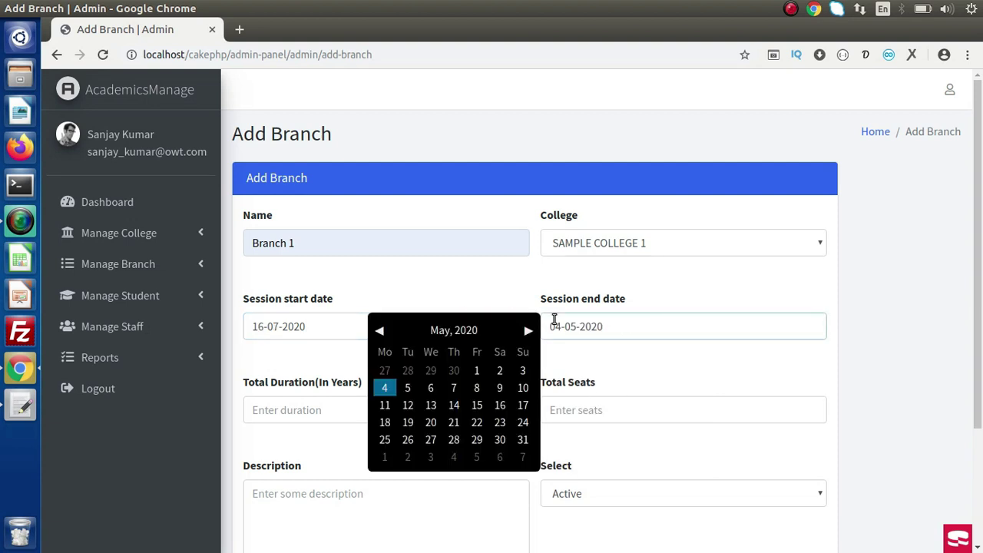
click(485, 330)
click(463, 332)
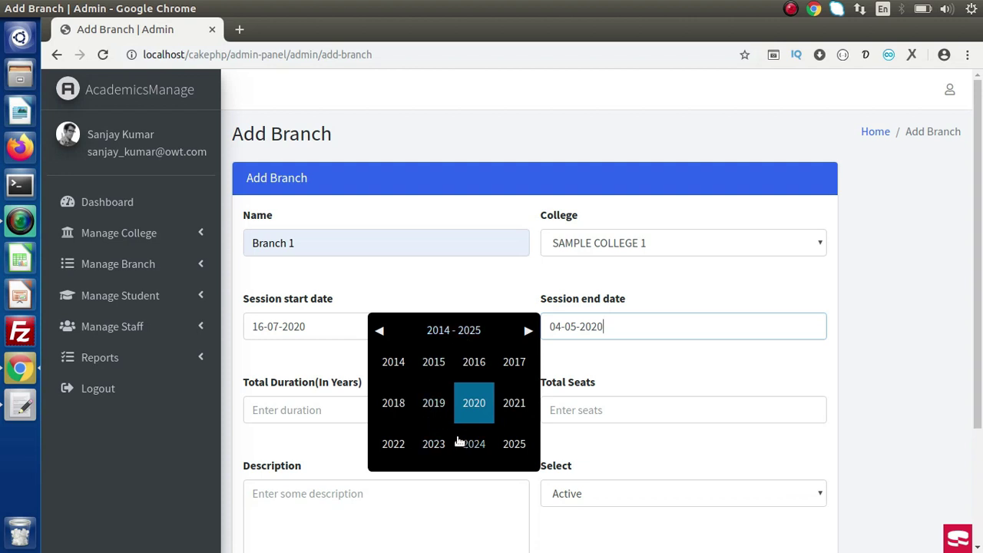
click(475, 446)
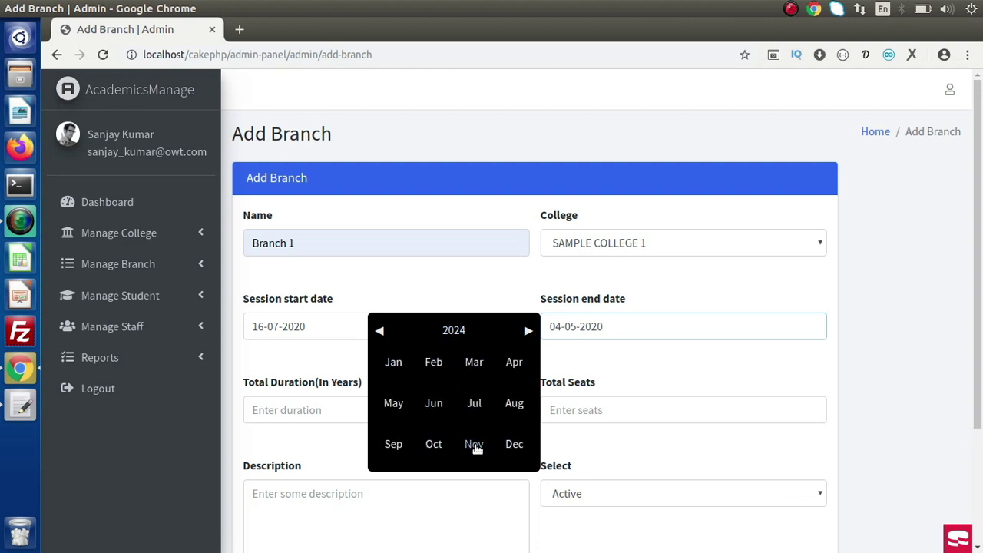
click(518, 407)
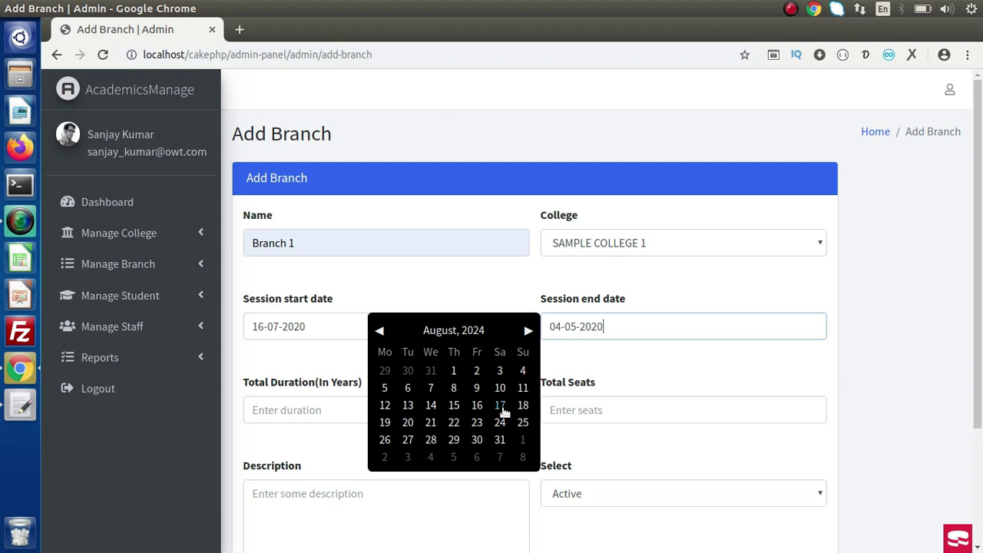
click(499, 406)
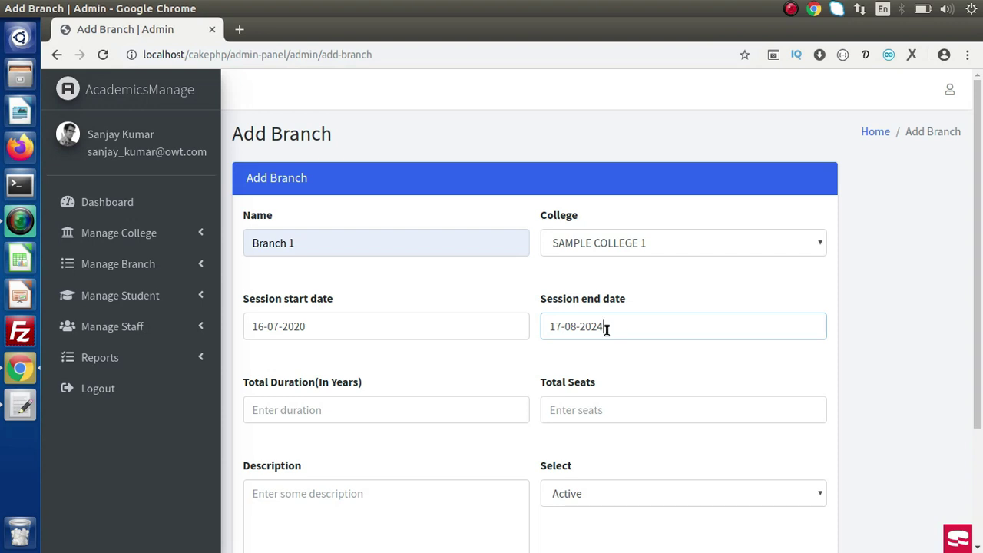
Rename the branch to 'B Tech', with a 4-year duration and 280 seats.
drag(325, 244, 235, 239)
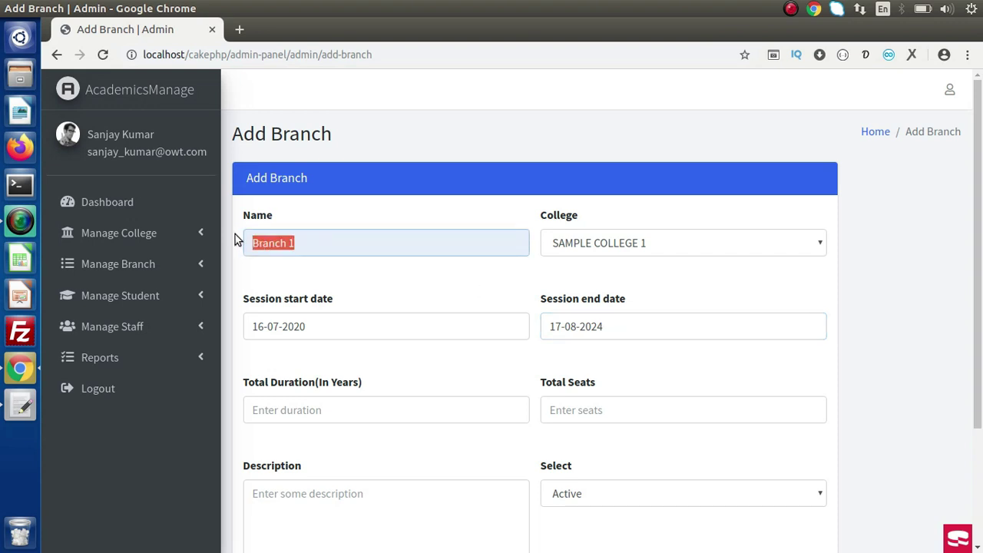
key(BackSpace)
text(B )
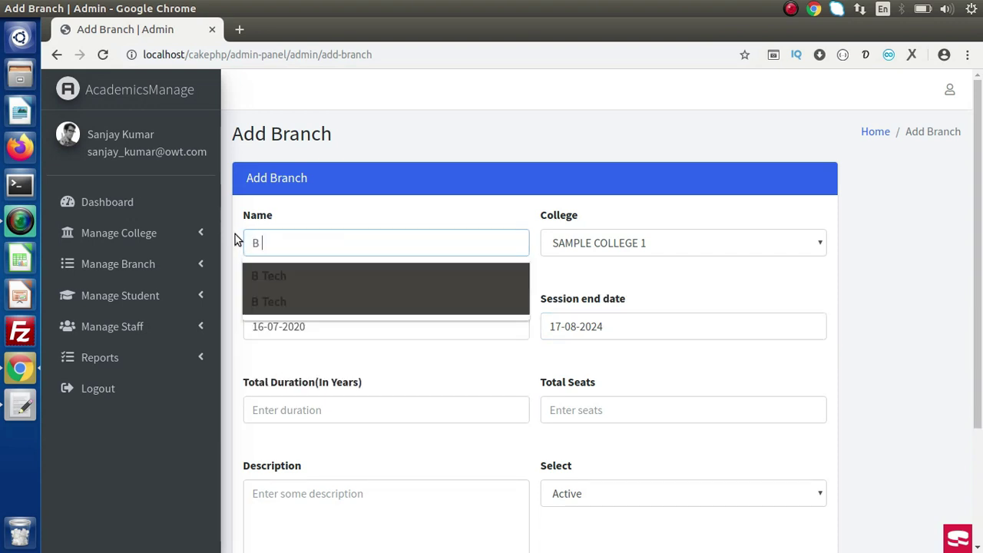
text(Tech)
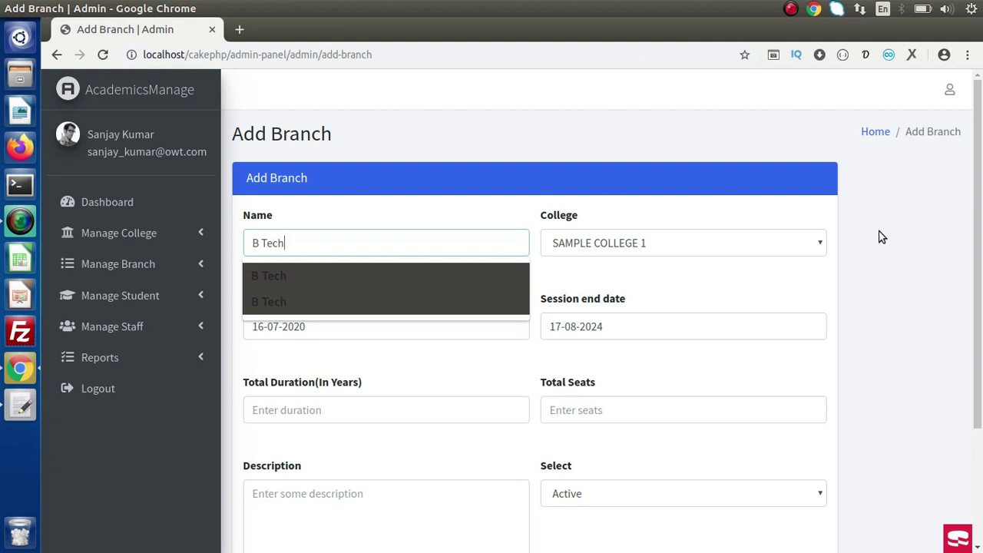
scroll(882, 238, down, 3)
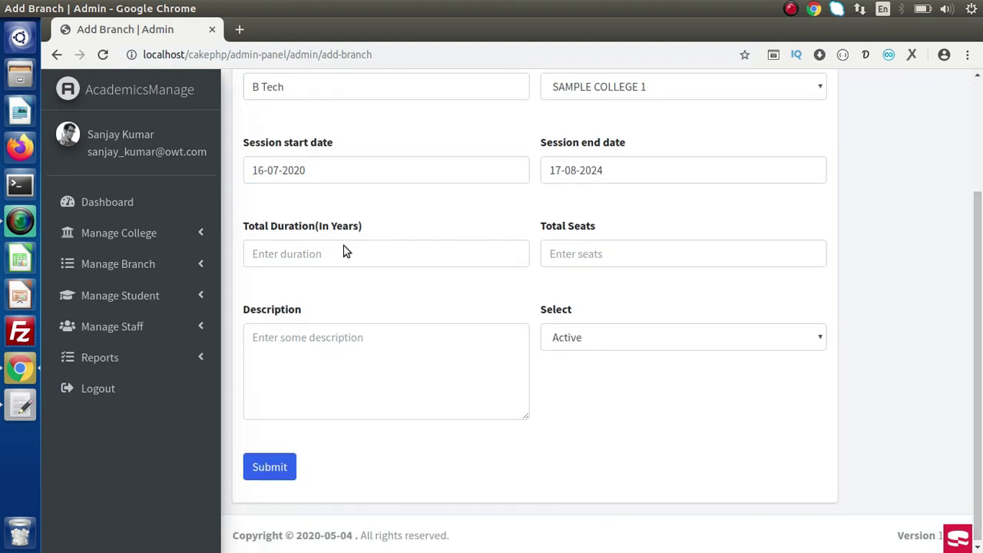
click(326, 257)
text(4)
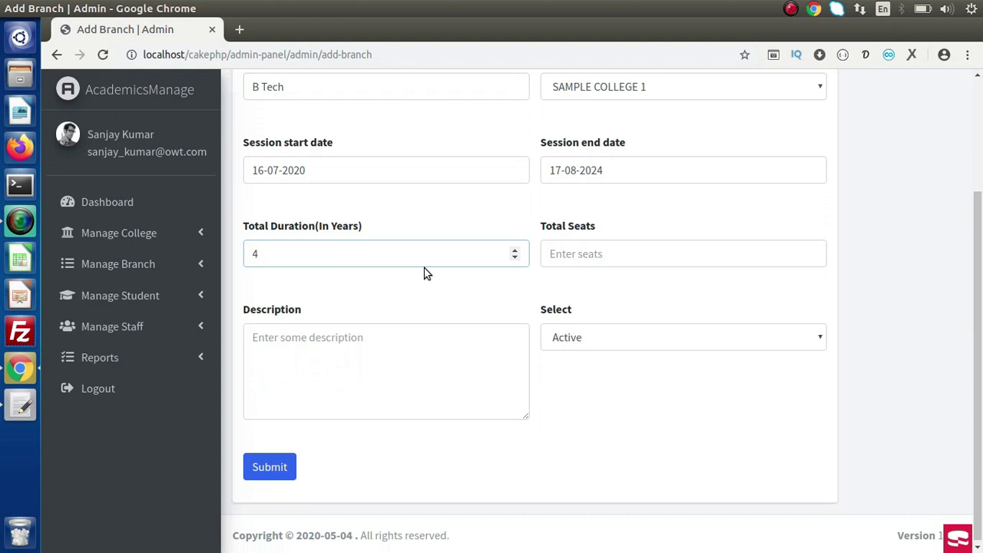
click(598, 264)
text(280)
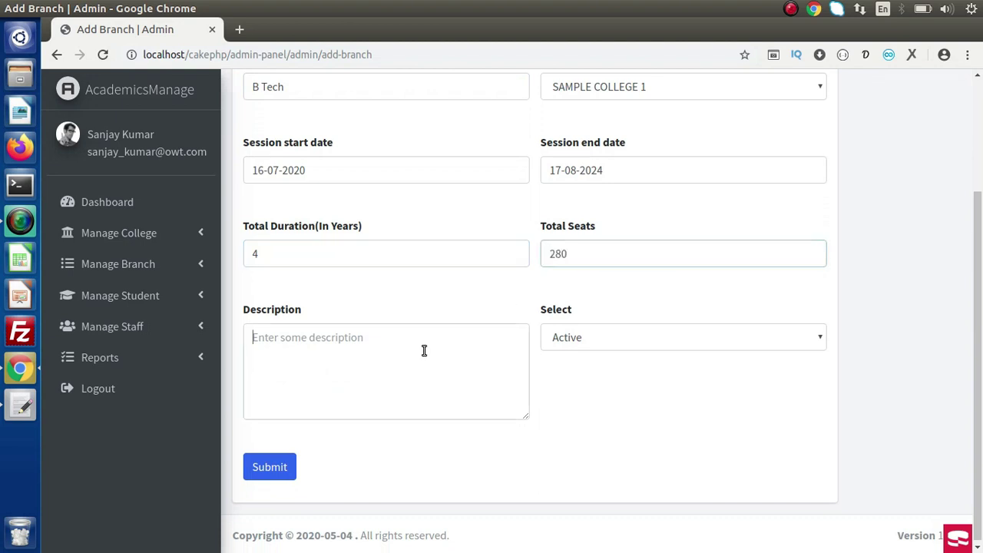
Paste a lorem-ipsum sentence into the branch description and save the branch.
click(424, 351)
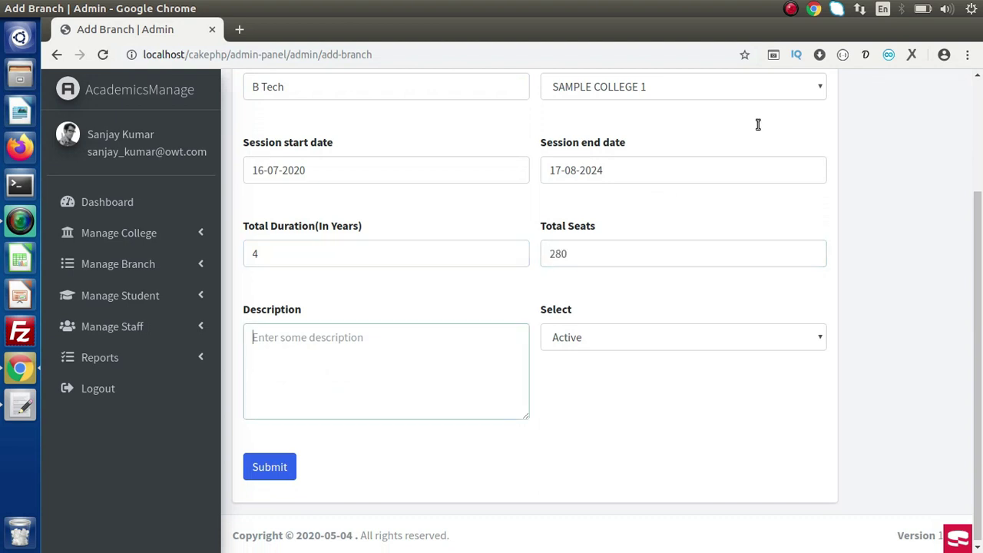
click(865, 56)
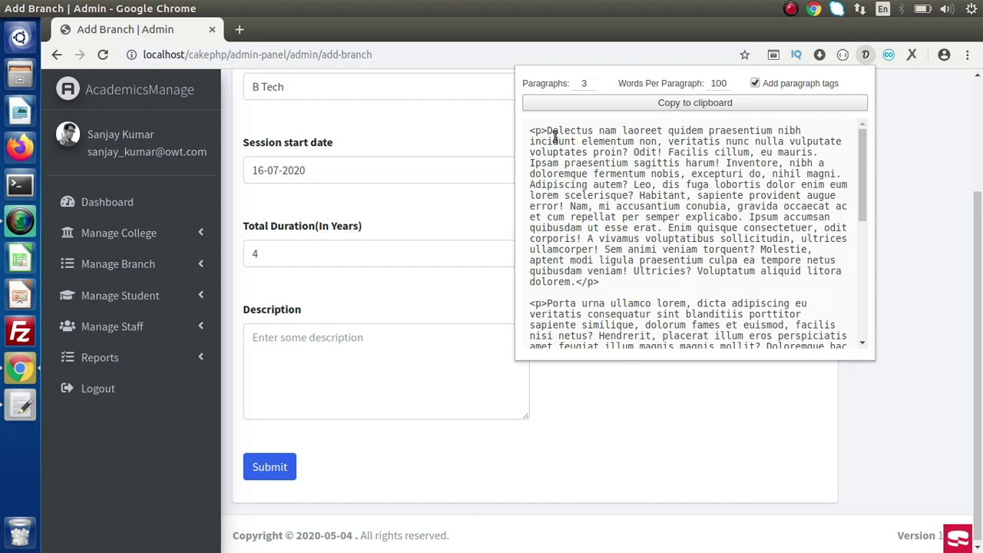
drag(548, 135, 622, 150)
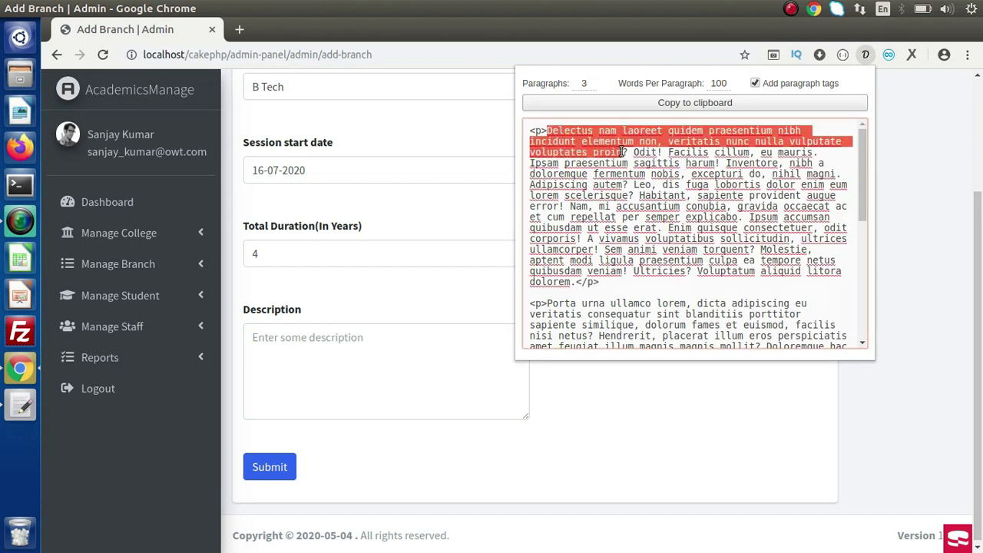
key(ctrl+c)
click(360, 351)
key(ctrl+v)
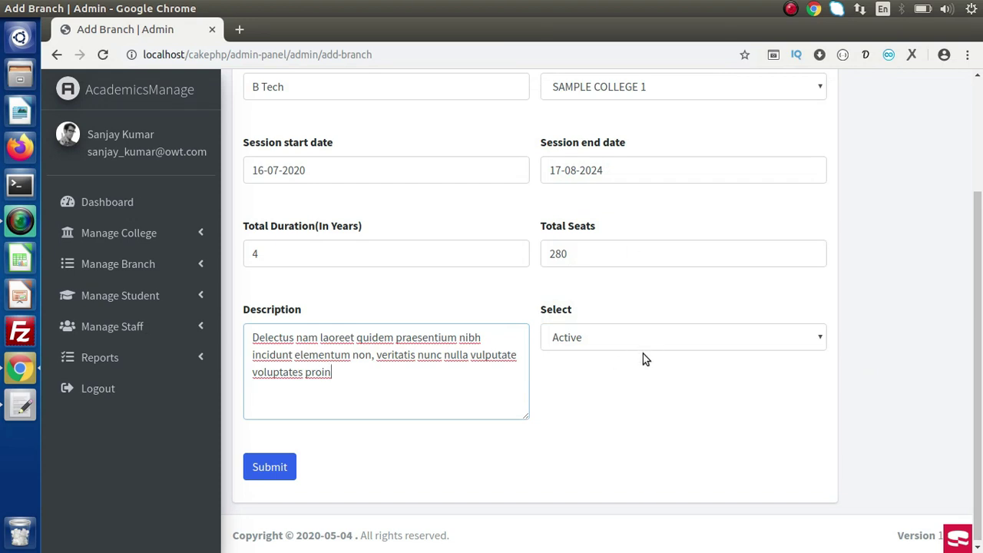
click(281, 467)
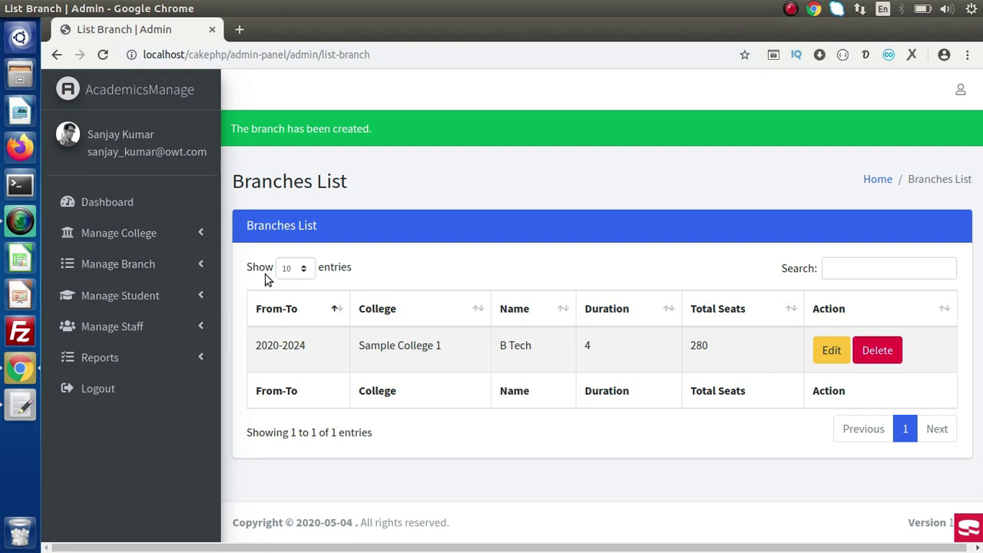
Review the B Tech / Sample College 1 row, then expand the Manage Student menu.
drag(450, 357, 453, 357)
drag(532, 355, 517, 348)
click(135, 296)
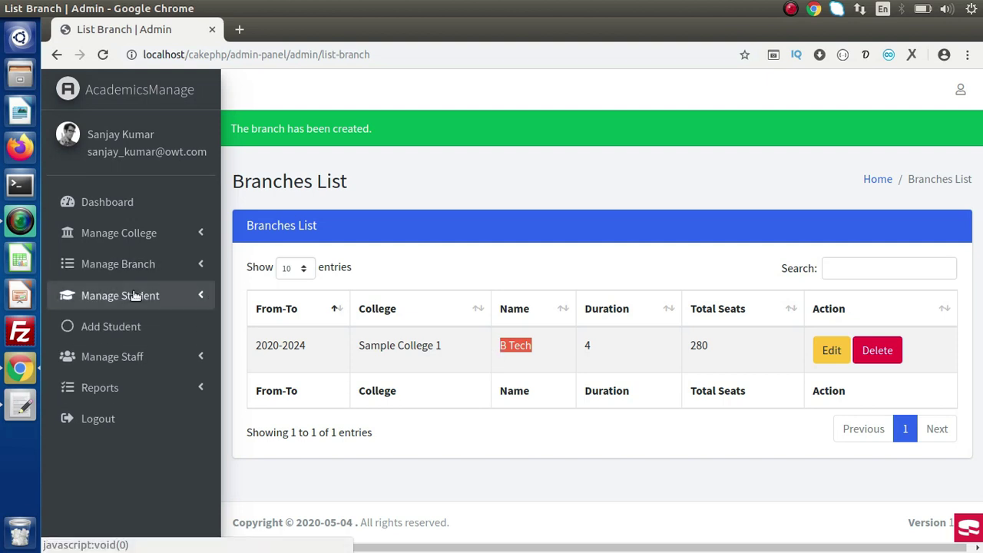
Open the Add Student form and enter the name 'Student 1'.
click(114, 328)
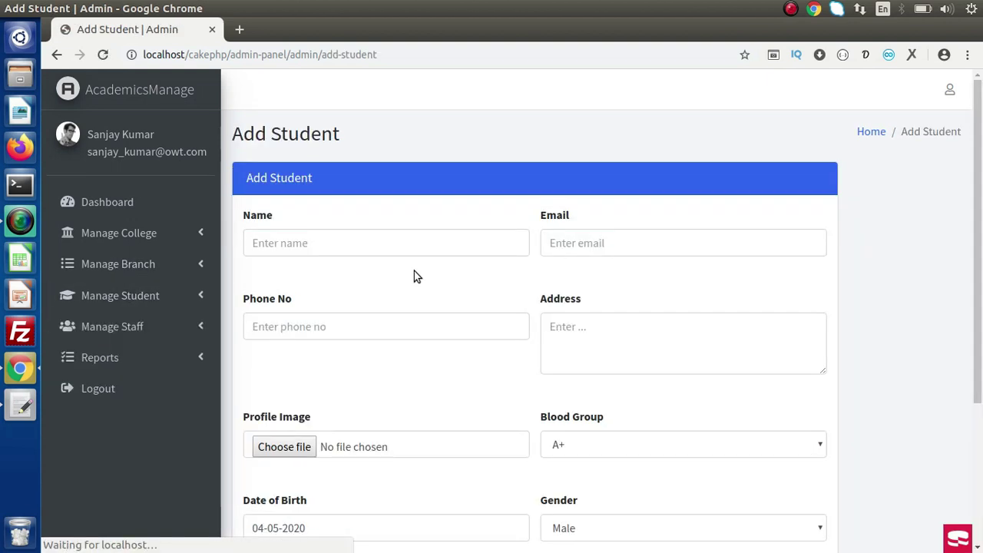
click(372, 243)
text(s)
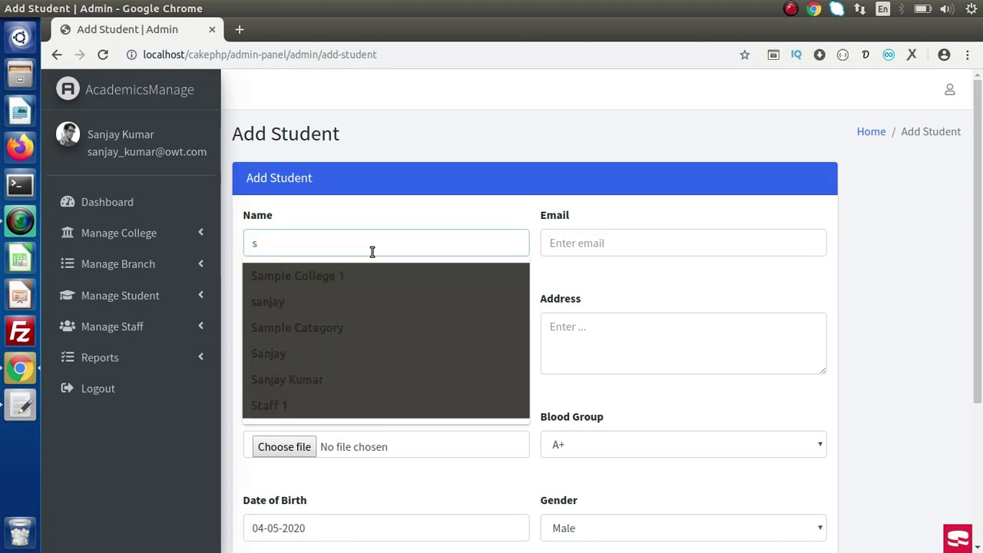
text(t)
key(BackSpace)
key(BackSpace)
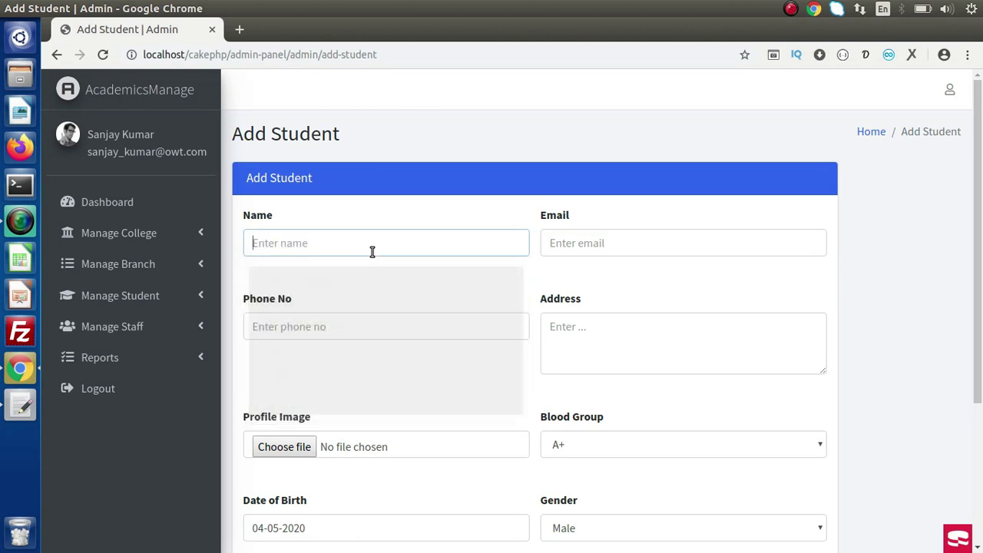
text(Stude)
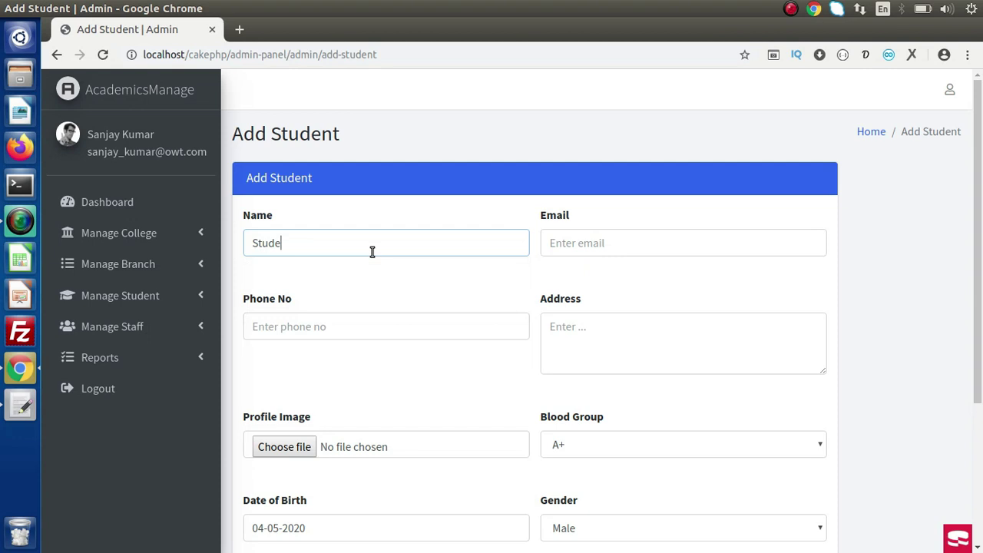
text(nt 1)
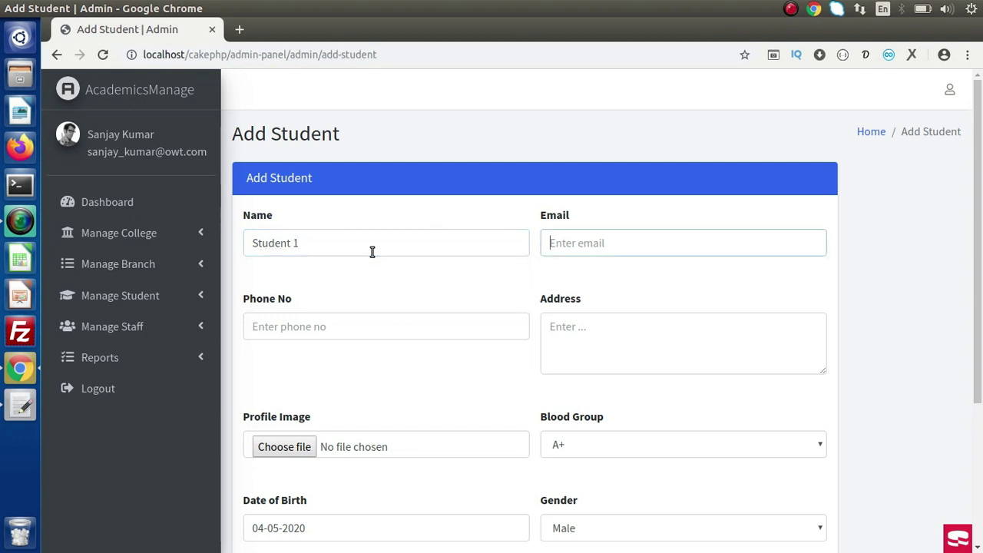
Pick the suggested student e-mail, enter the phone number, and begin the sample address.
key(Tab)
text(studen)
key(Down)
key(Return)
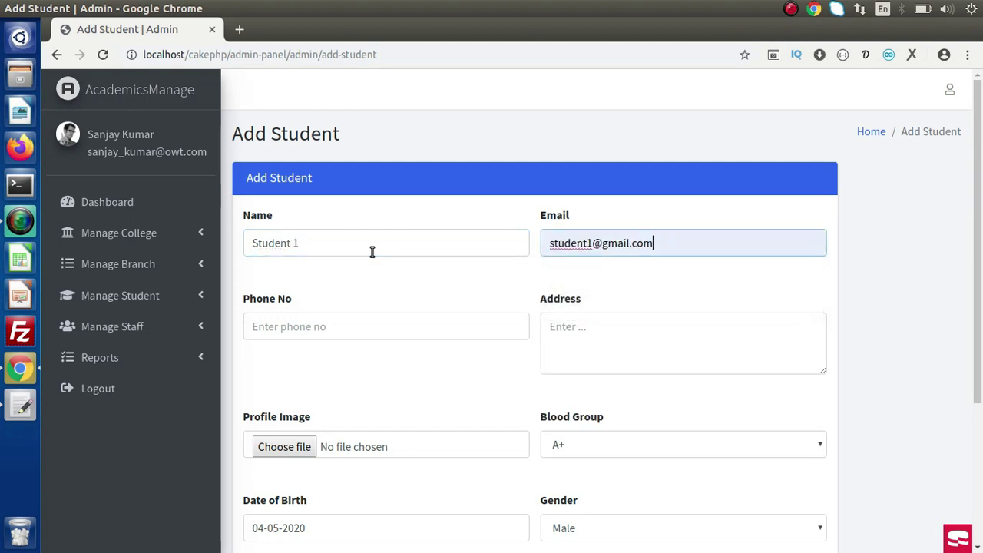
click(375, 330)
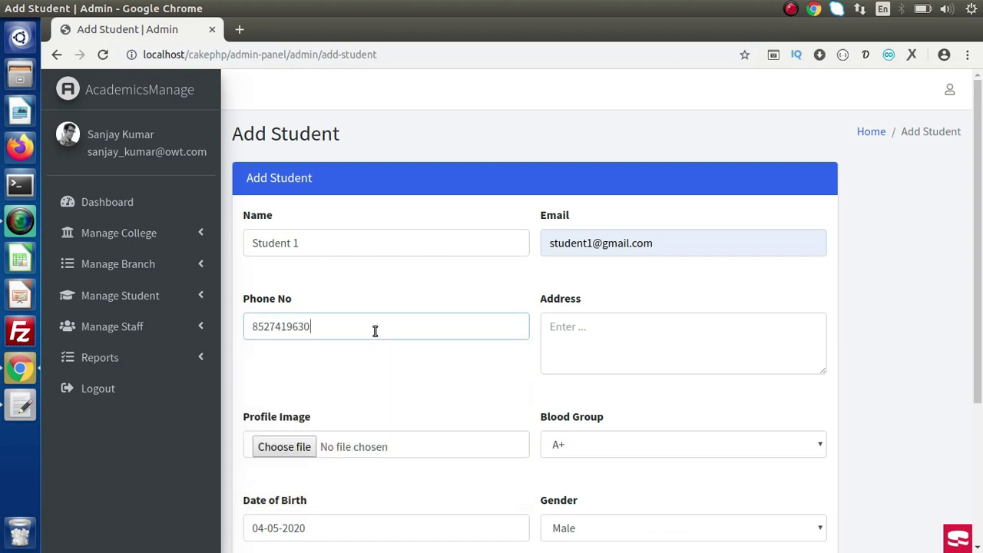
text(Sample address)
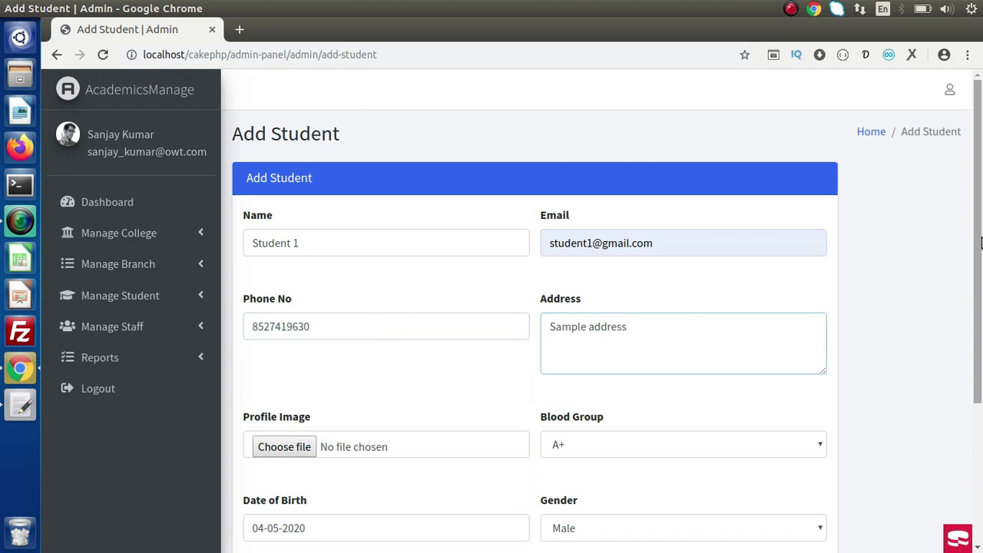
scroll(578, 289, down, 4)
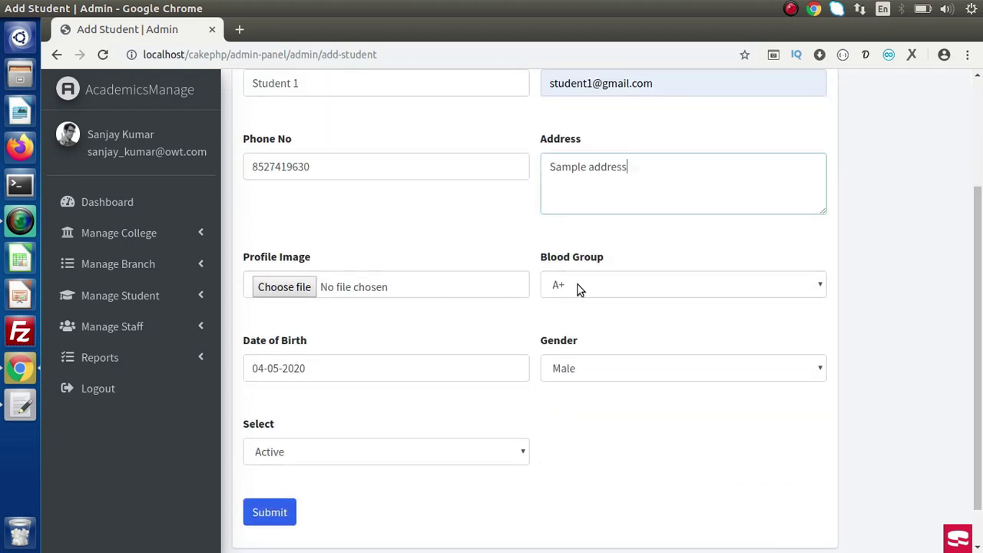
Attach netbeans-2.png as Student 1's profile image and set blood group B+.
click(412, 289)
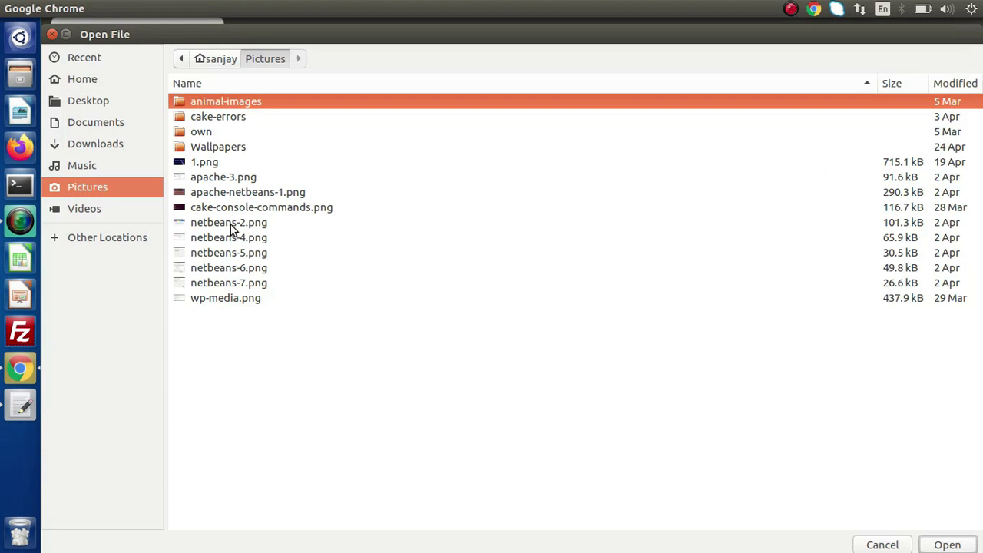
click(229, 222)
key(Return)
click(613, 284)
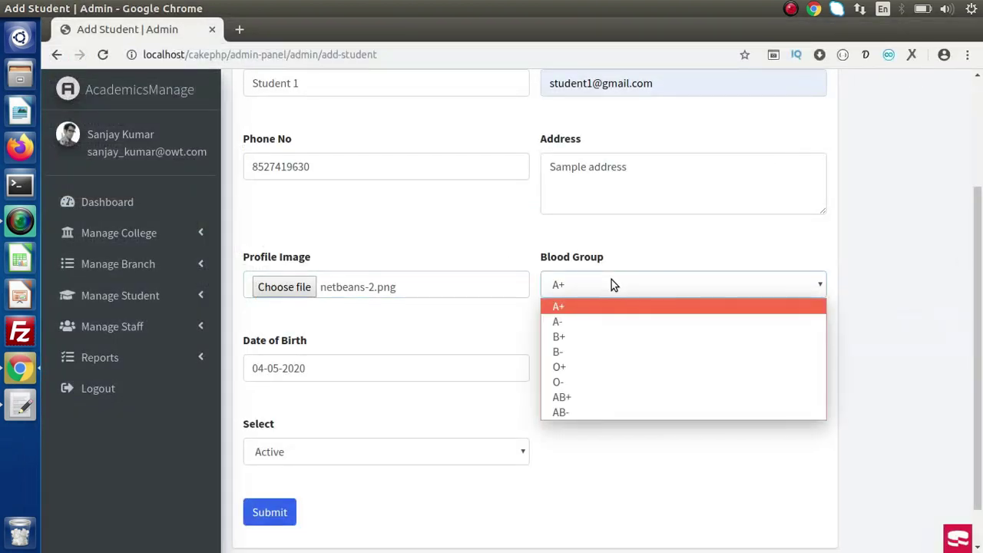
click(576, 338)
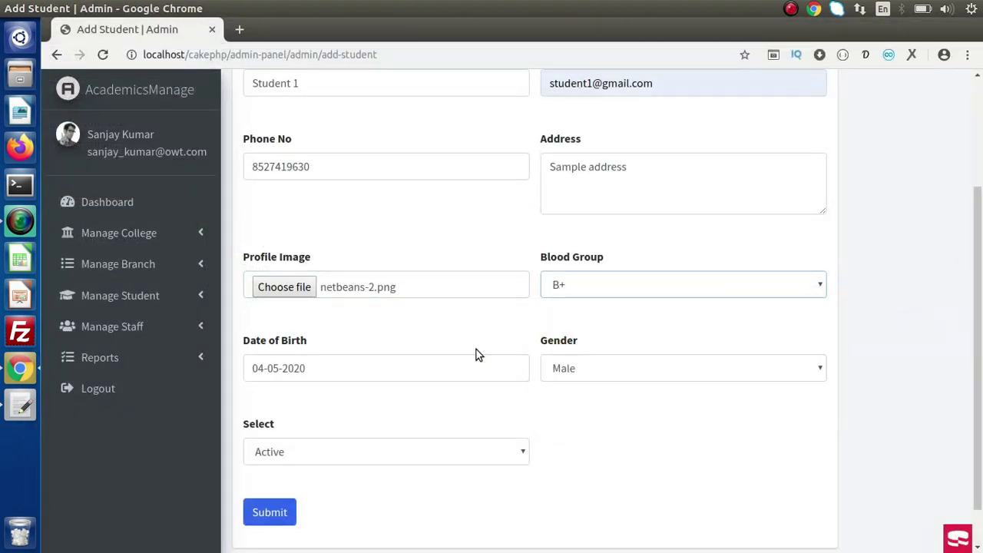
click(410, 369)
click(625, 373)
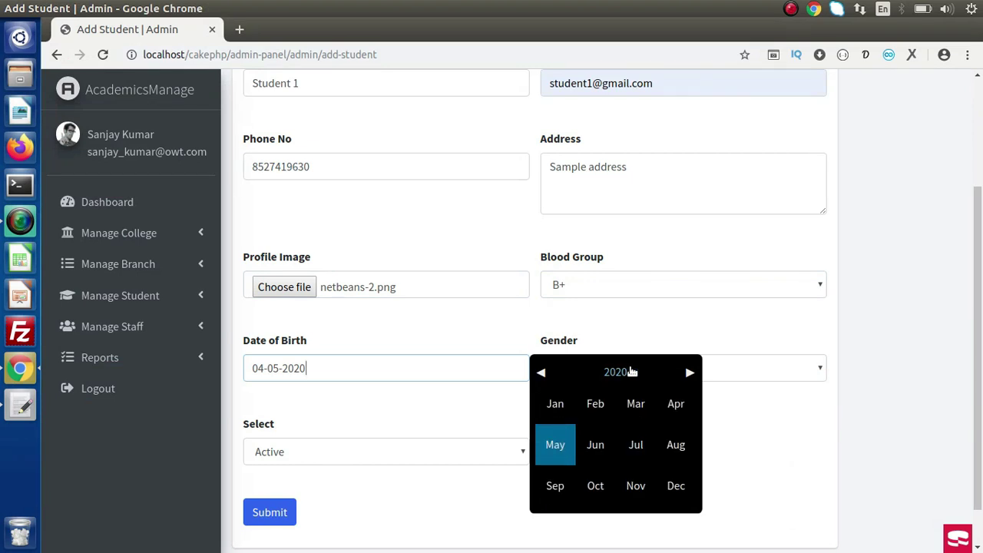
click(630, 372)
click(540, 373)
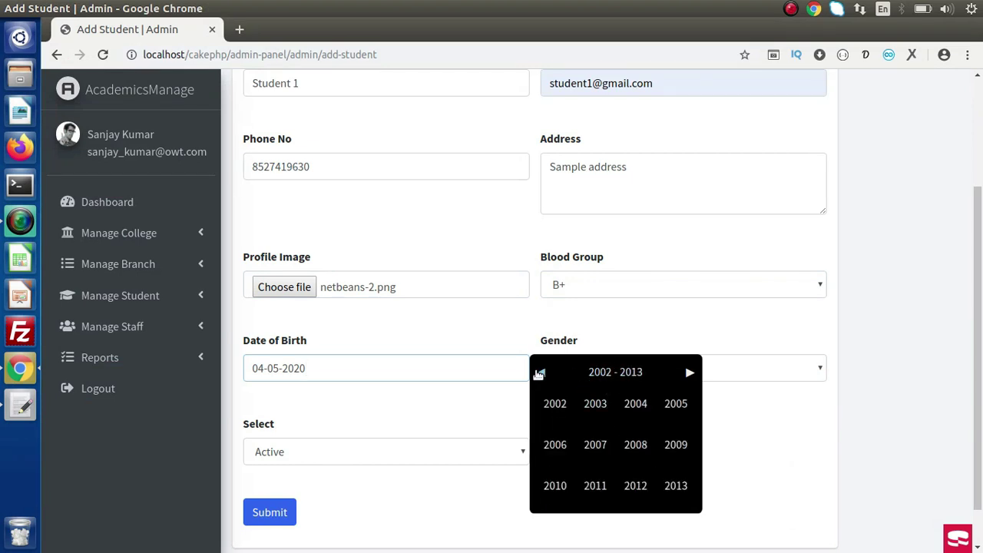
click(541, 374)
click(599, 407)
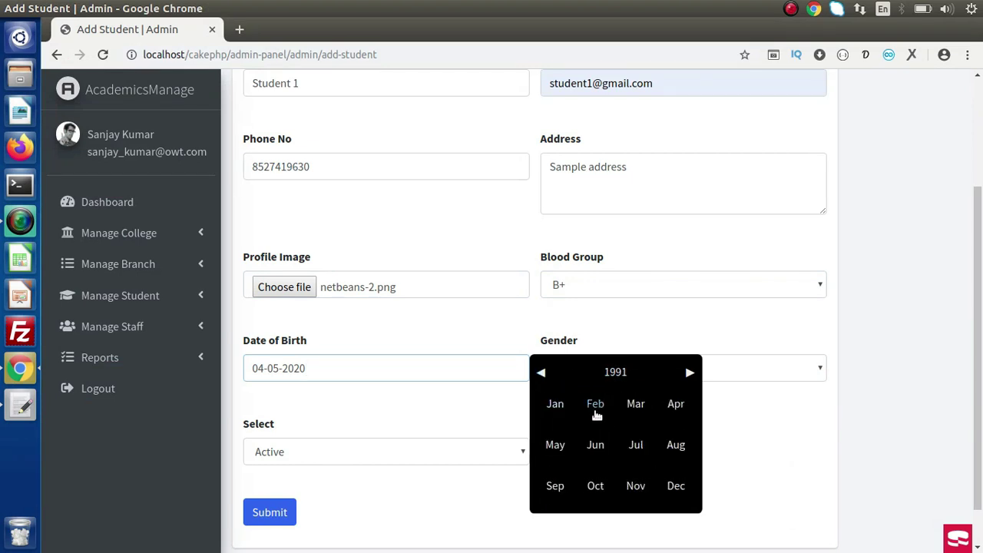
click(596, 446)
click(571, 447)
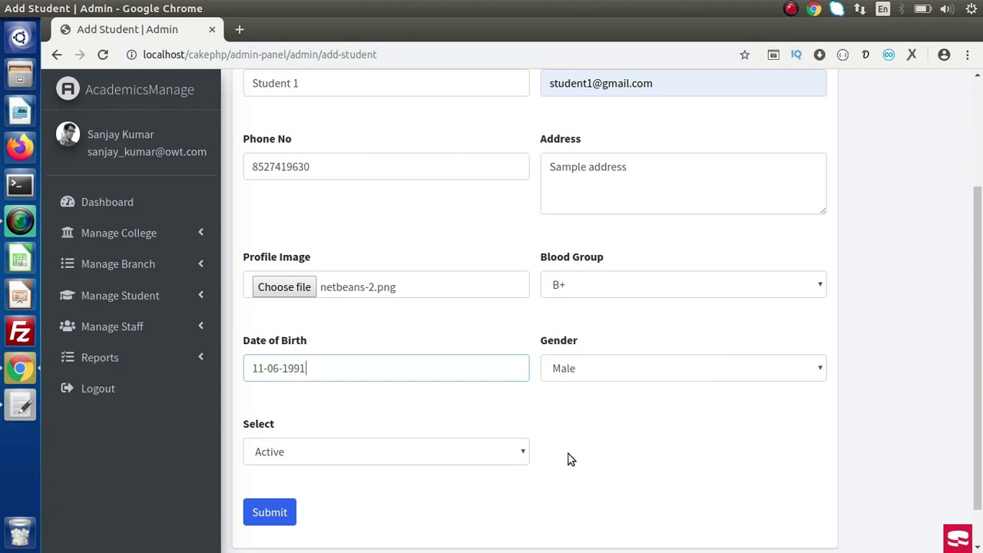
Keep gender Male and status Active, then submit the student.
click(615, 375)
click(593, 373)
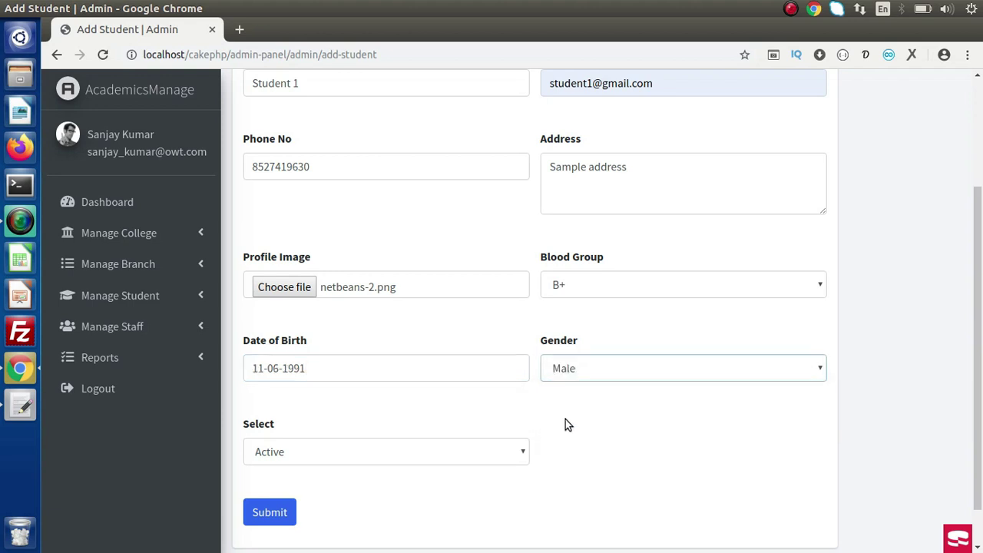
drag(978, 336, 981, 367)
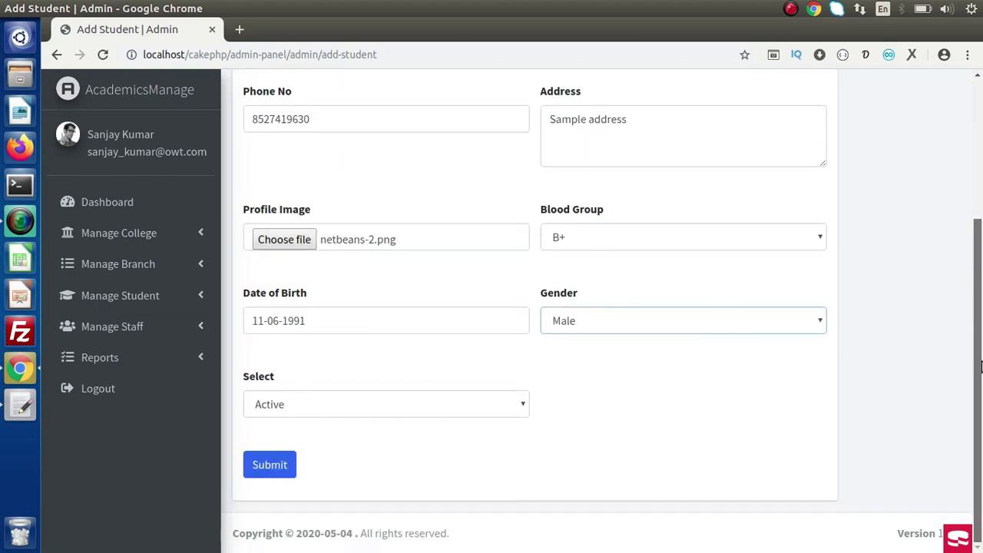
click(334, 408)
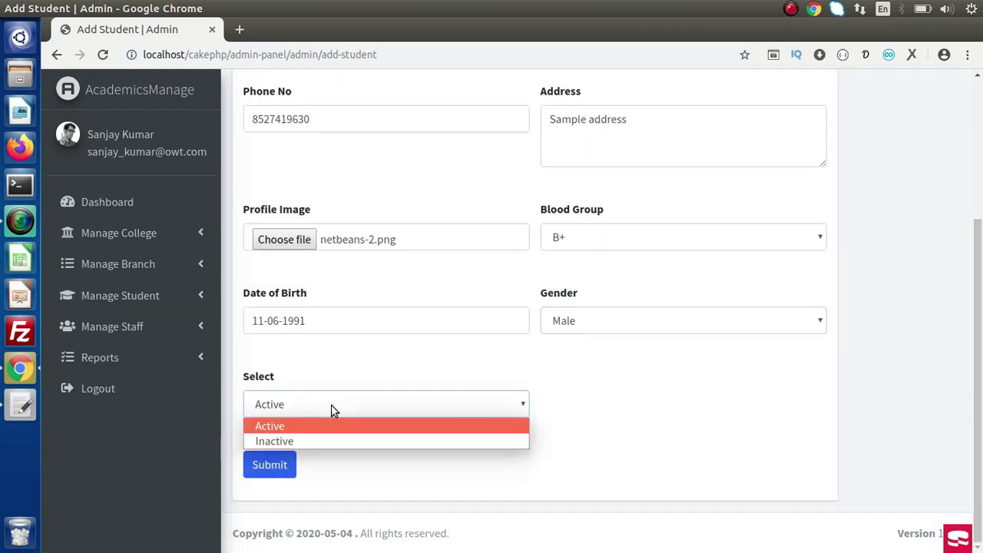
click(346, 506)
click(281, 473)
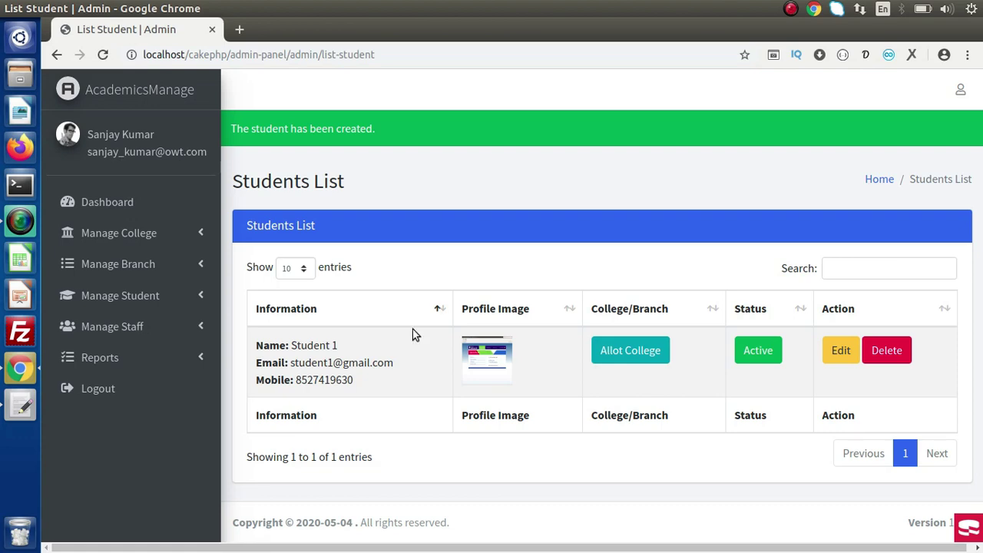
Open Student 1's college assignment and look over the college and branch choices.
click(647, 350)
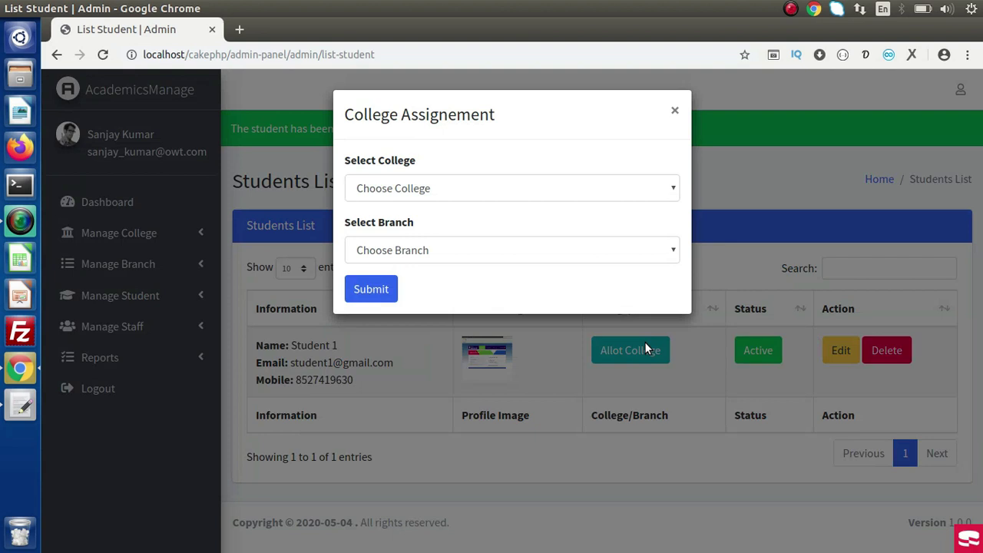
click(451, 188)
click(492, 161)
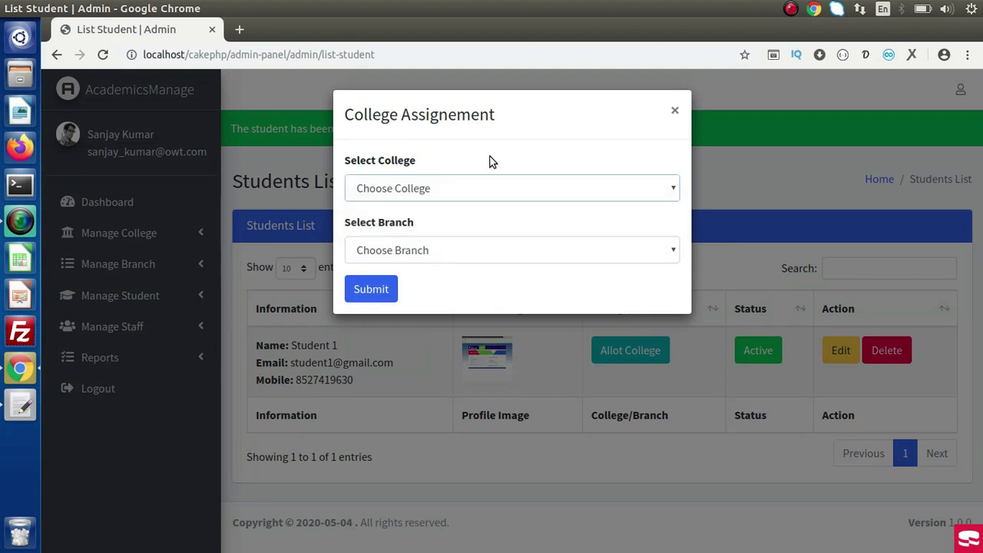
click(471, 257)
click(465, 260)
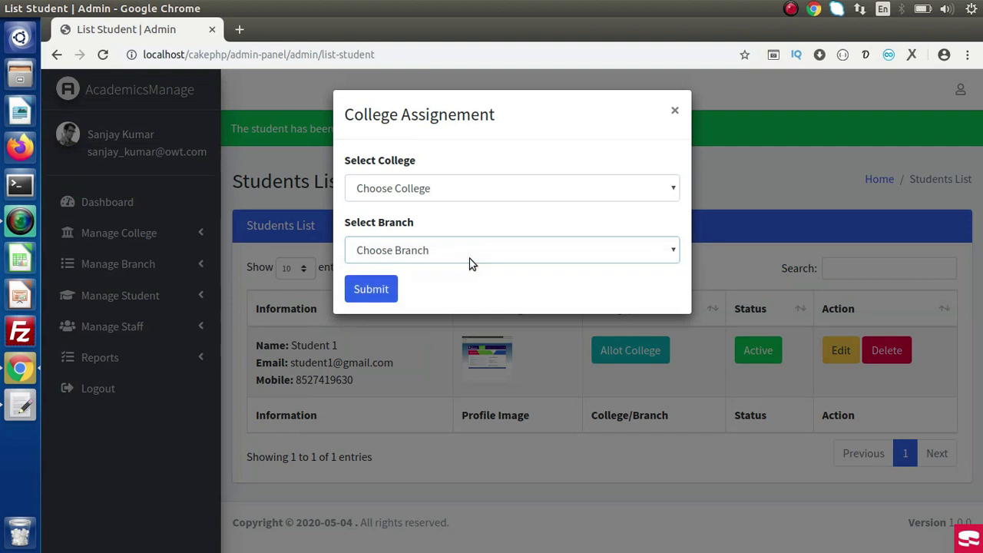
click(471, 262)
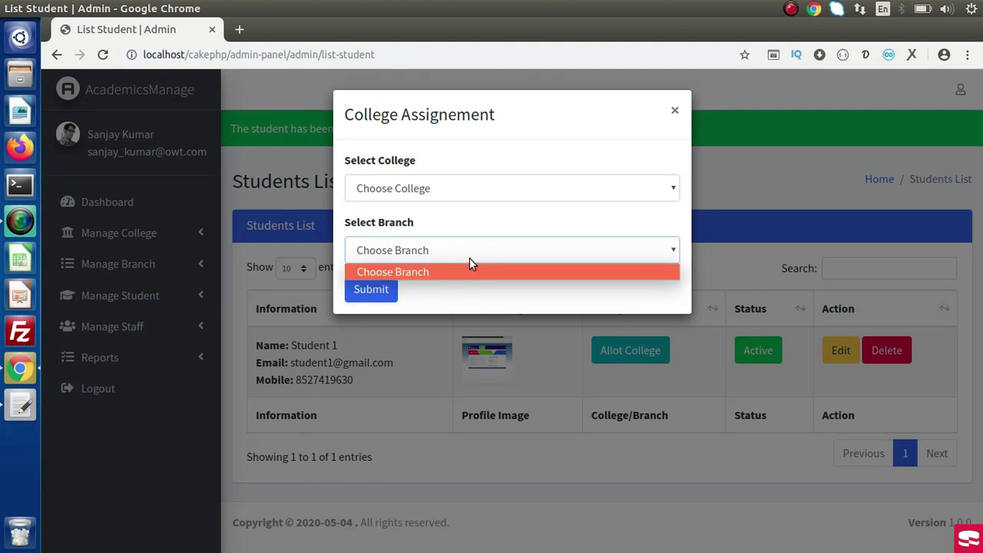
click(472, 264)
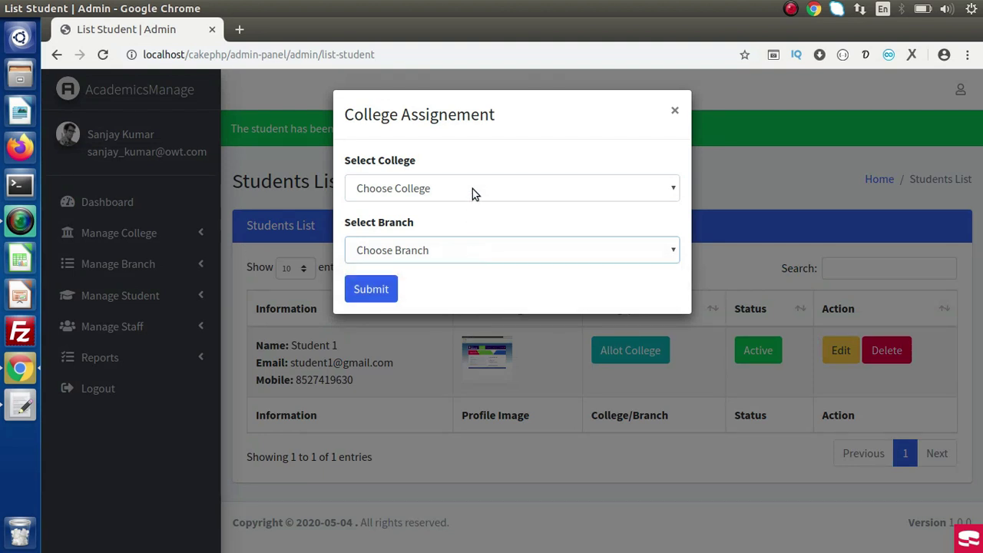
Assign Sample College 1 with branch B Tech and submit, then reopen and close the dialog.
click(472, 189)
click(464, 231)
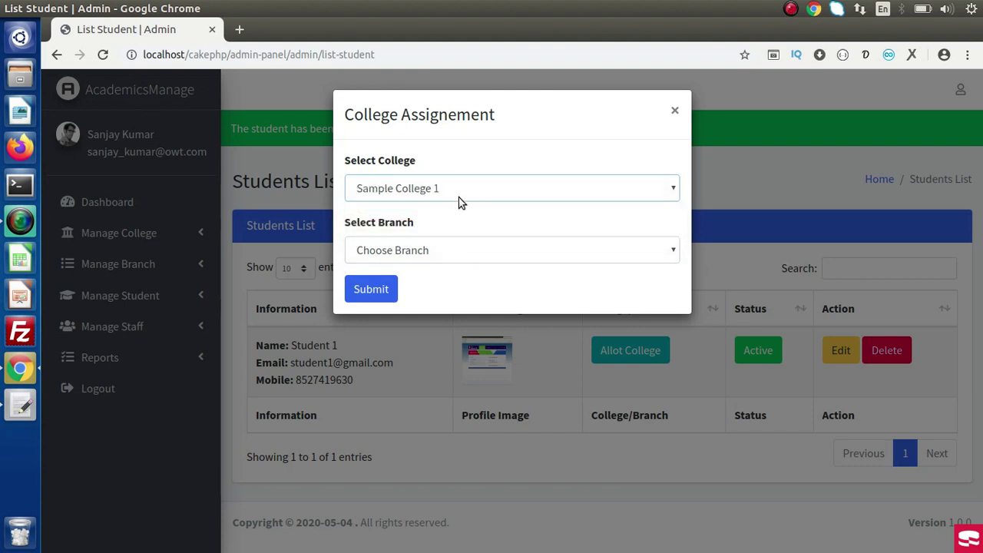
click(463, 250)
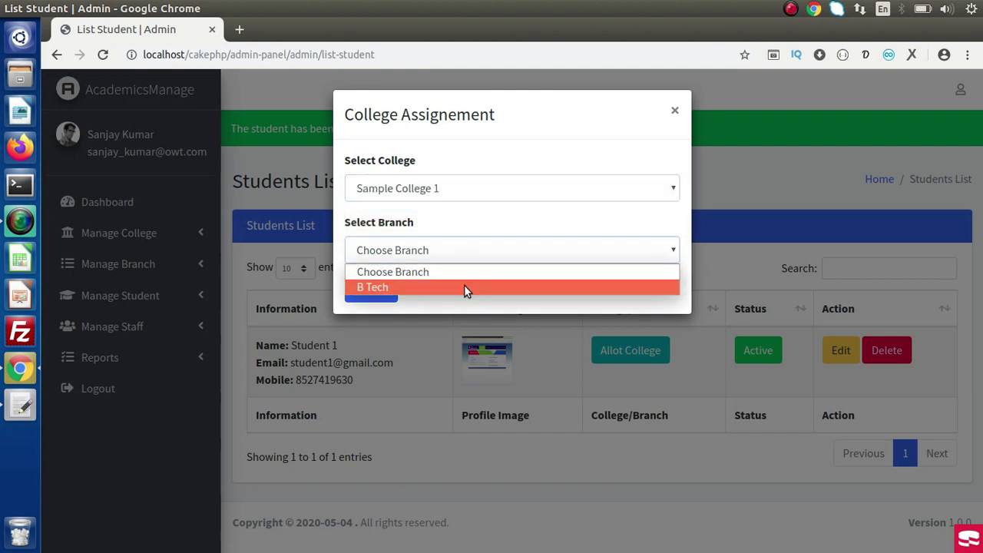
click(467, 287)
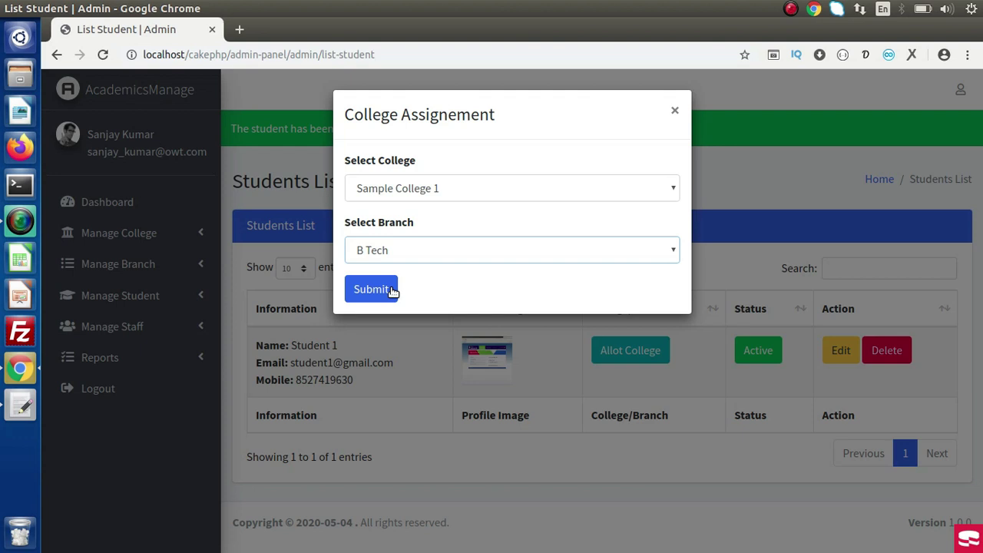
click(393, 291)
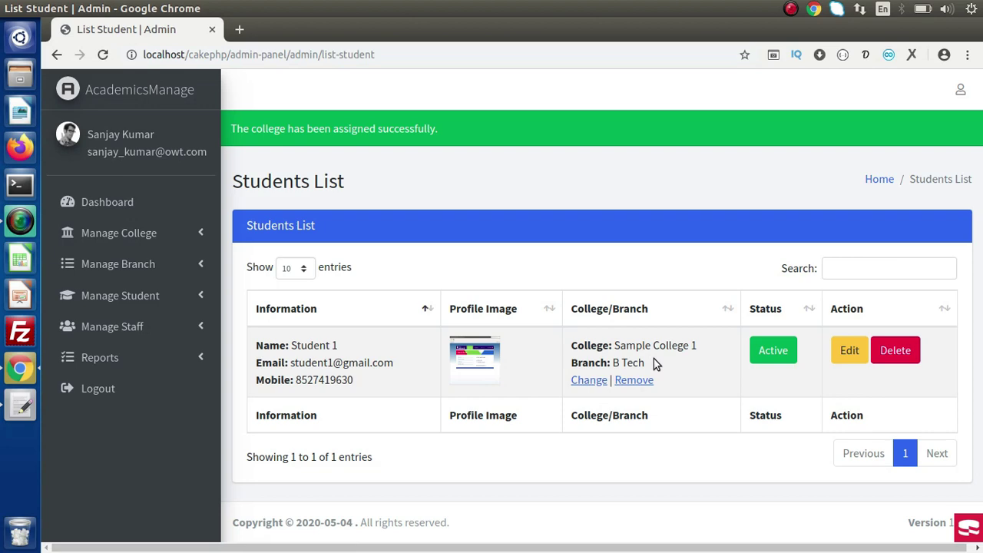
click(588, 381)
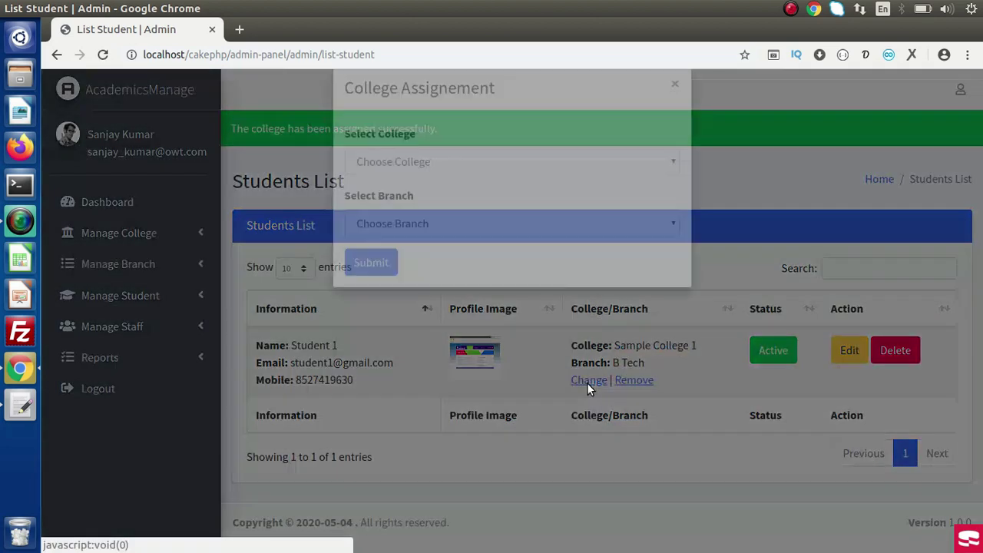
click(677, 111)
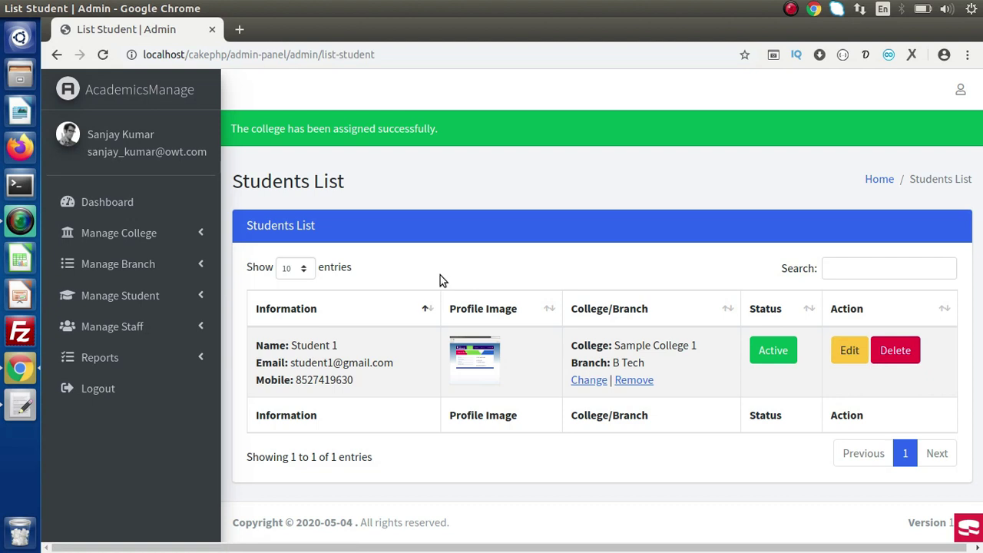
In Add Staff, enter name Staff 1, the email, phone number and address.
click(112, 327)
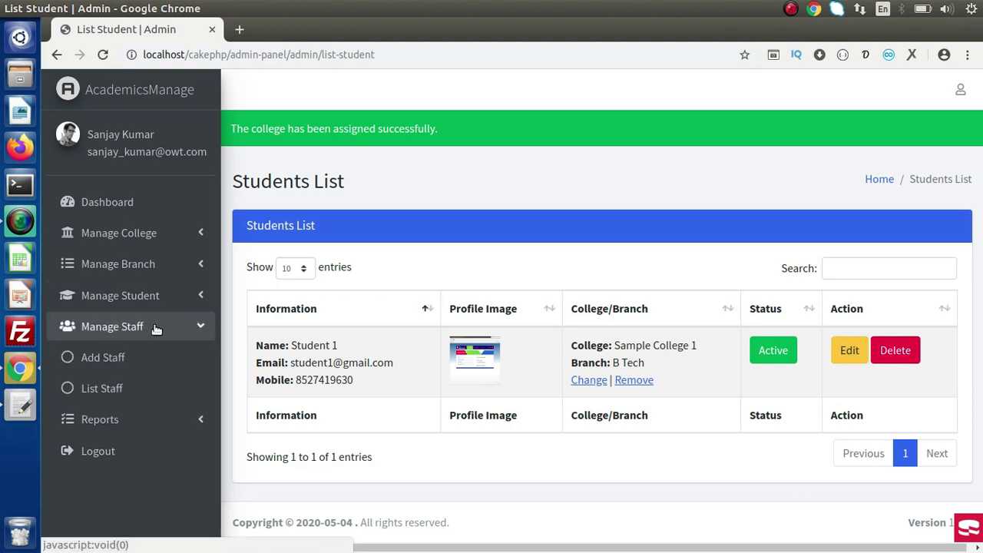
click(109, 360)
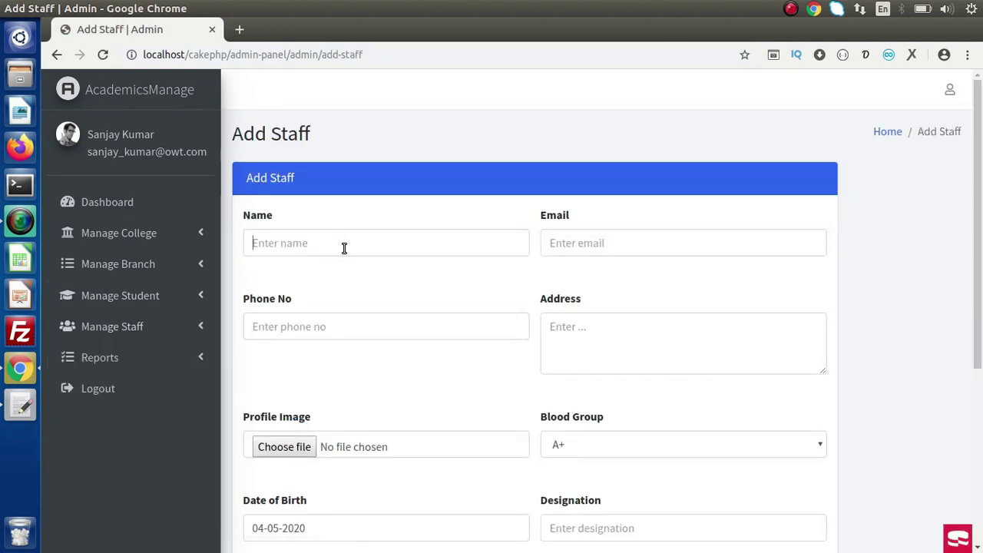
click(345, 248)
text(Staff 1)
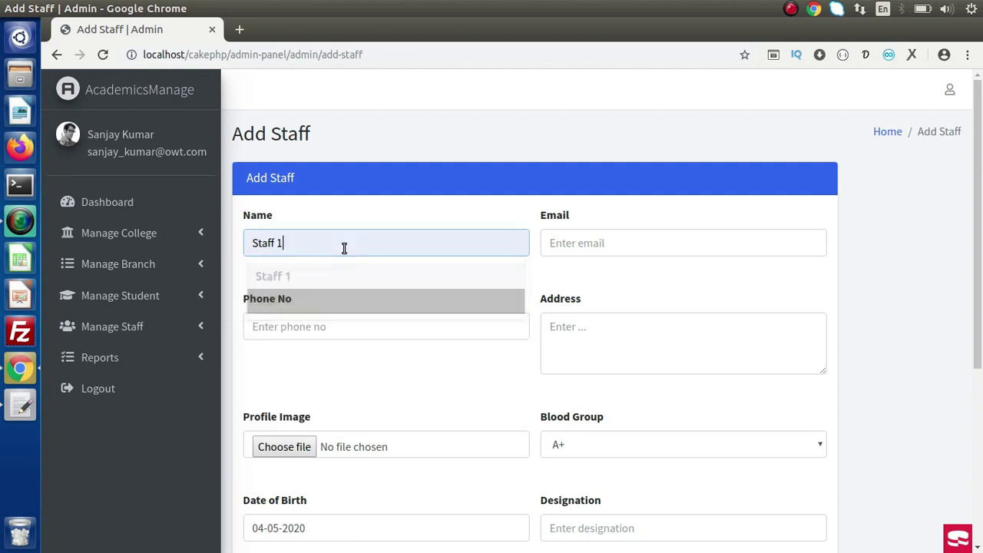
key(Tab)
text(staf)
key(Down)
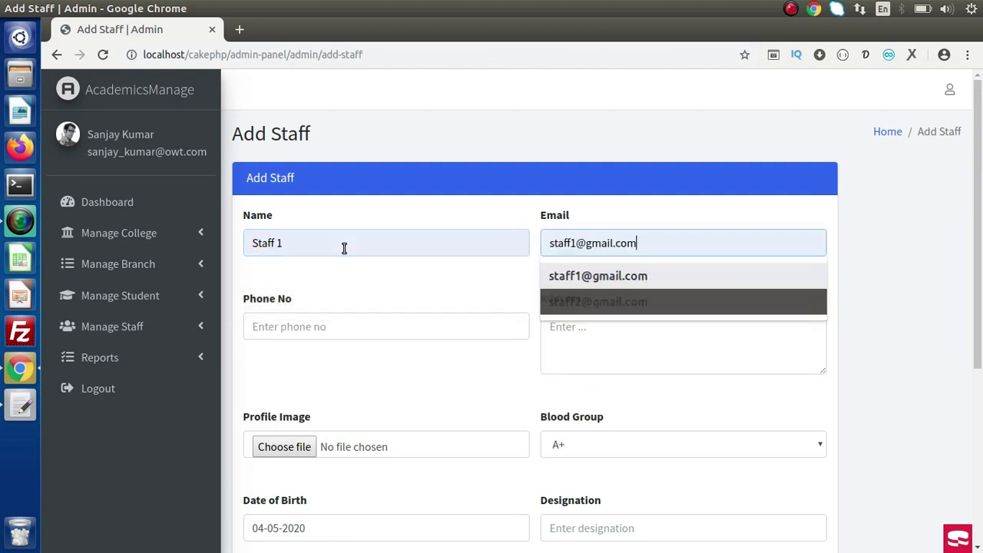
key(Return)
key(Tab)
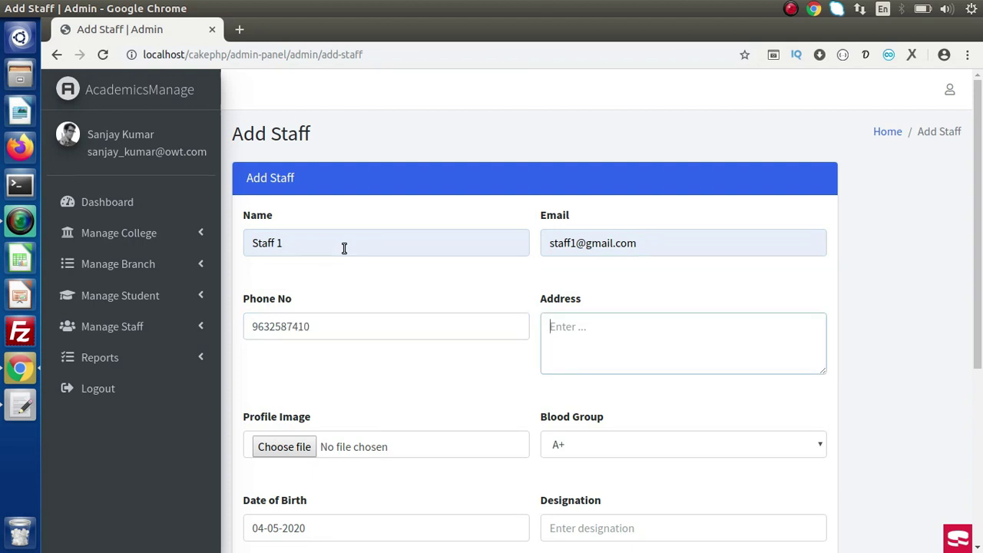
text(Sample location)
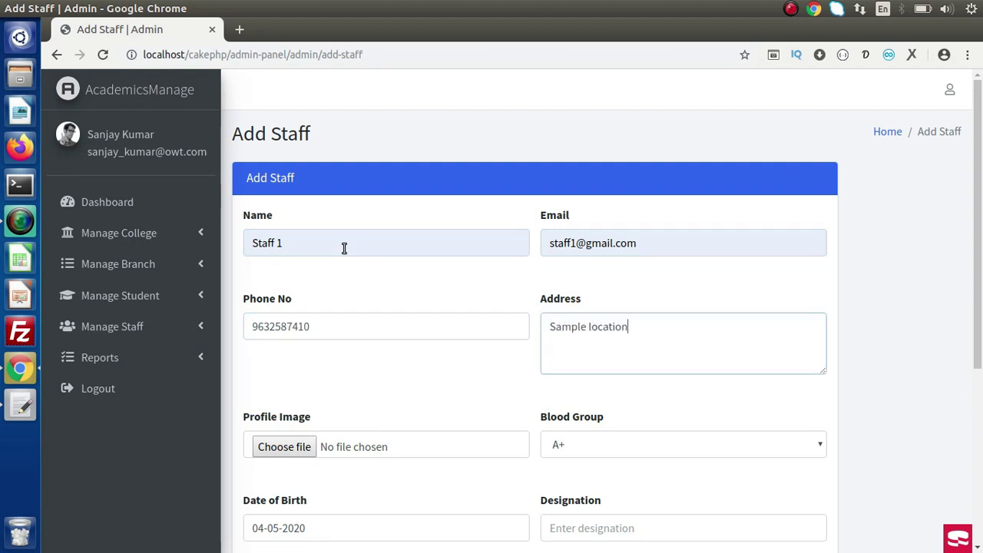
Add profile image cake-console-commands.png, designation M Phill Physics, type Workshop Instructor, and save.
scroll(626, 246, down, 5)
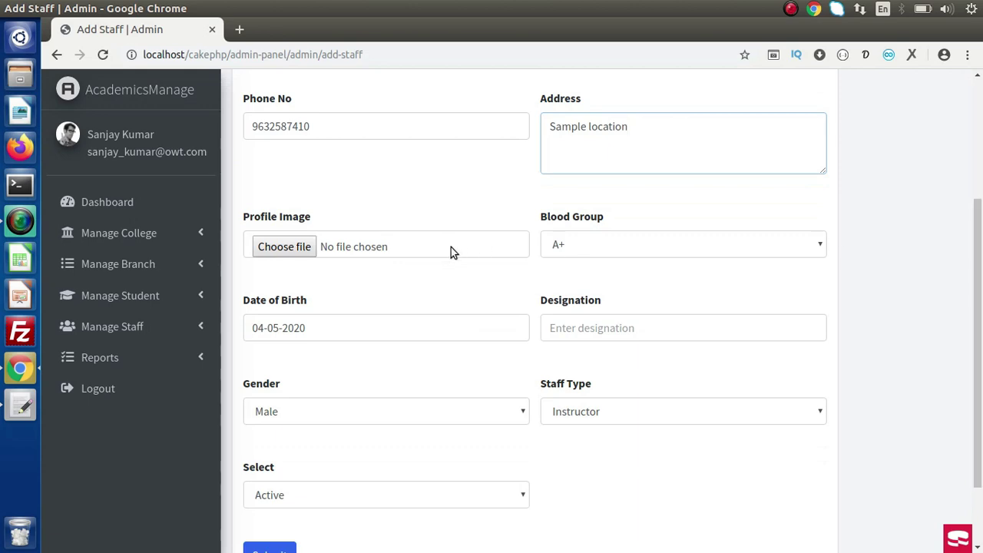
click(451, 247)
double_click(245, 209)
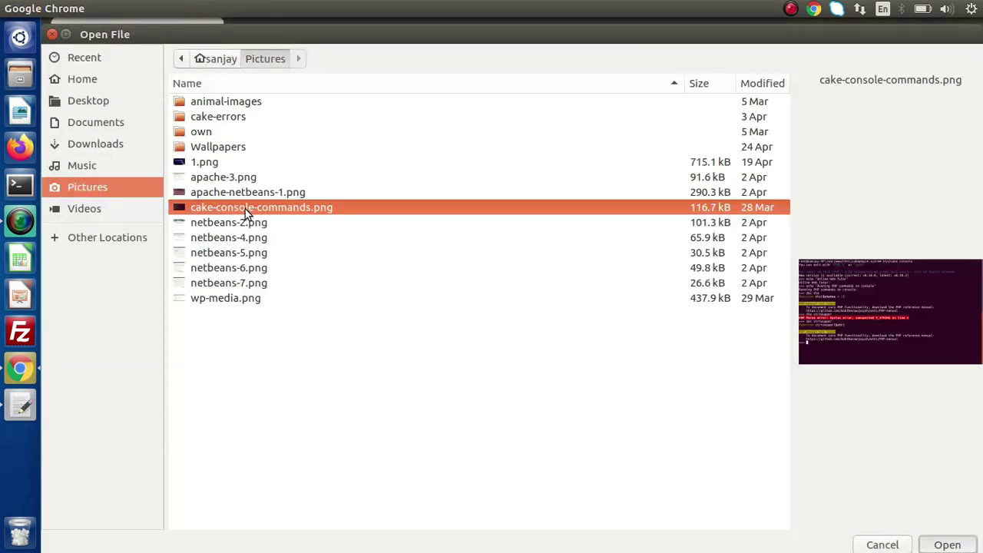
click(649, 319)
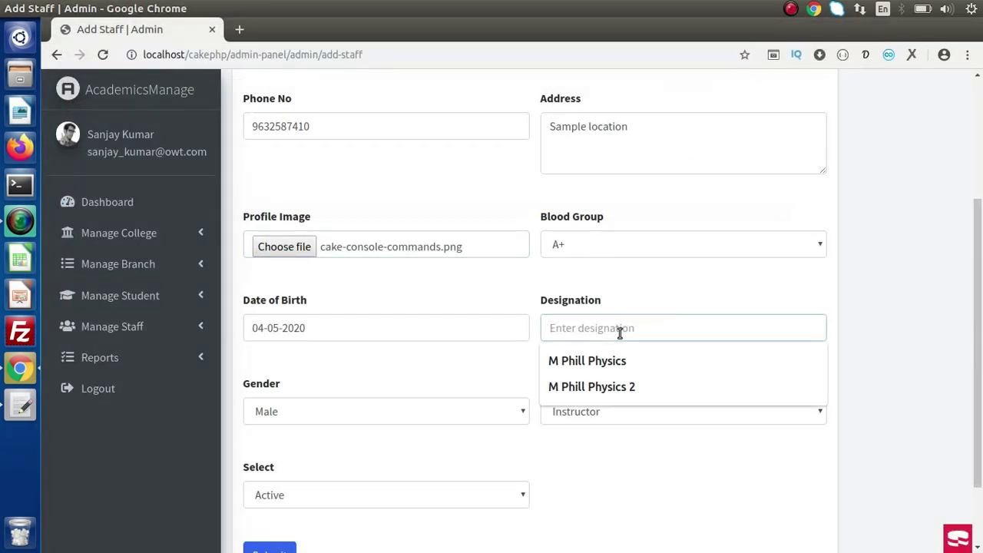
click(612, 358)
drag(980, 248, 981, 311)
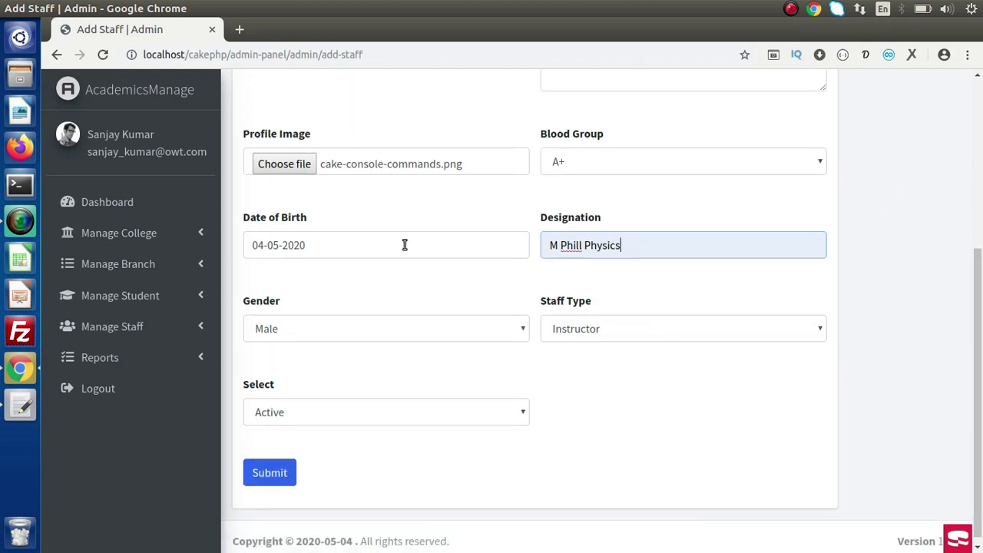
click(585, 332)
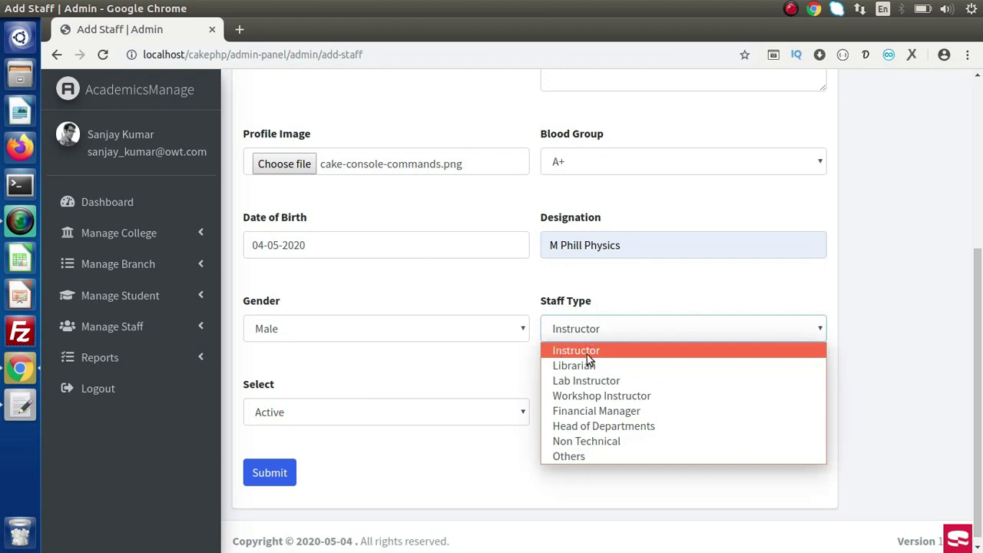
click(612, 395)
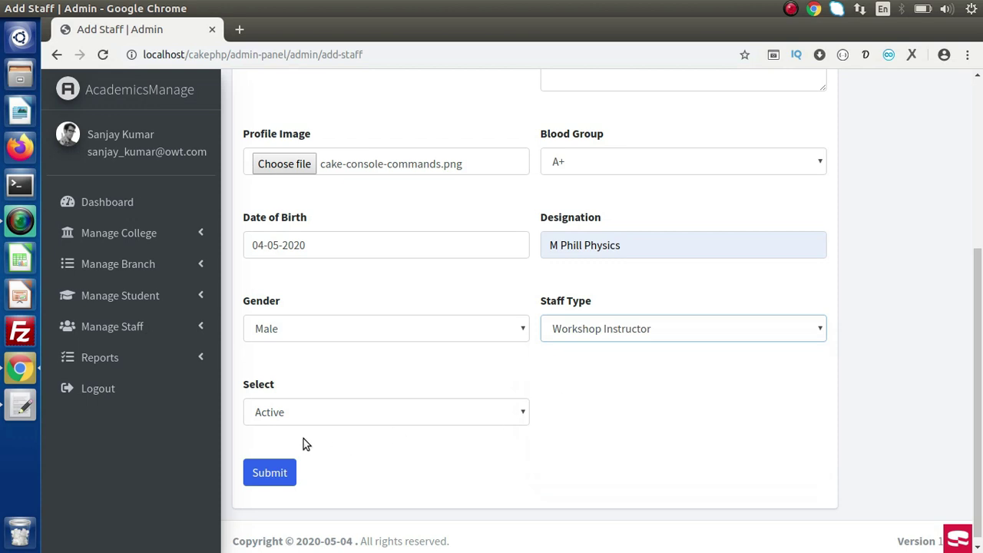
click(286, 472)
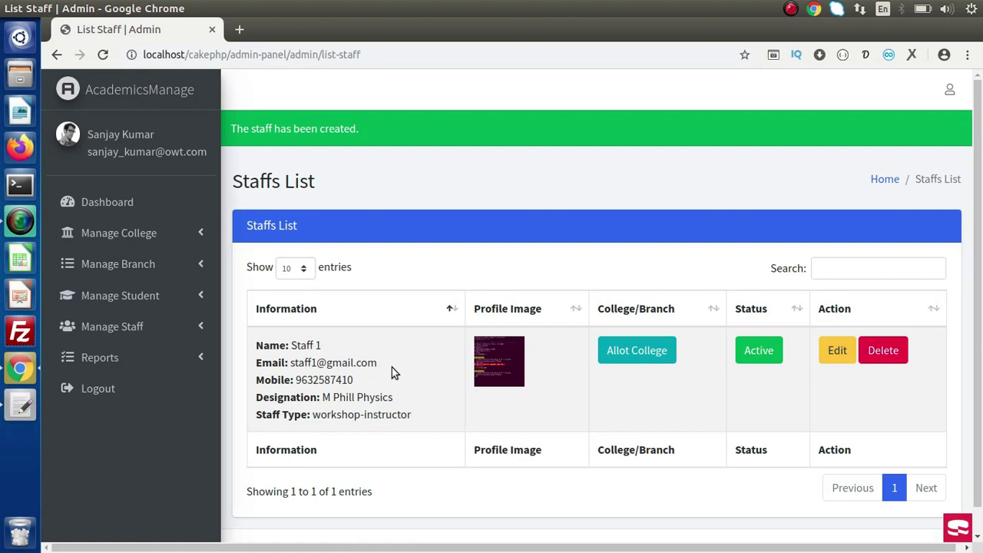
Allot Staff 1 to Sample College 1 with branch B Tech and submit.
click(635, 355)
click(460, 189)
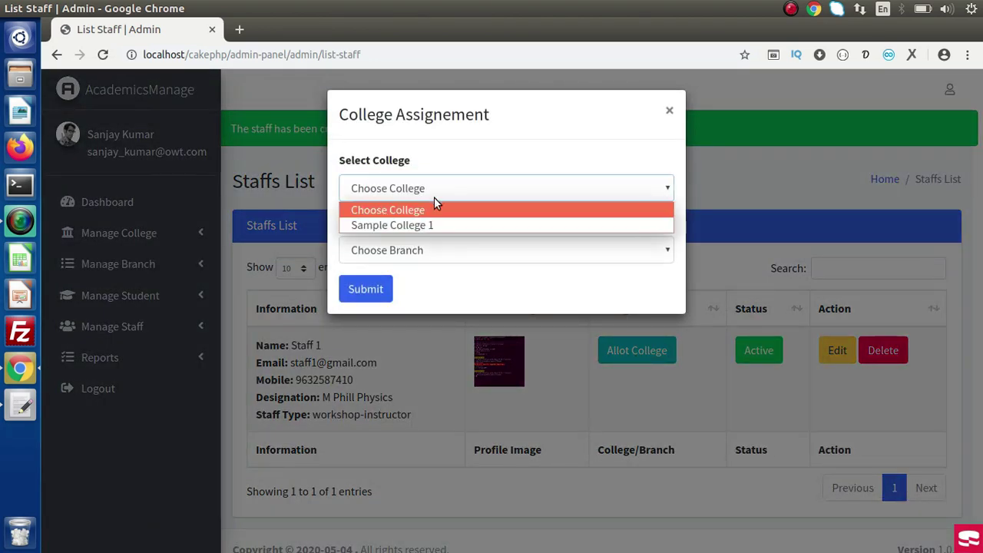
click(431, 221)
click(446, 253)
click(444, 286)
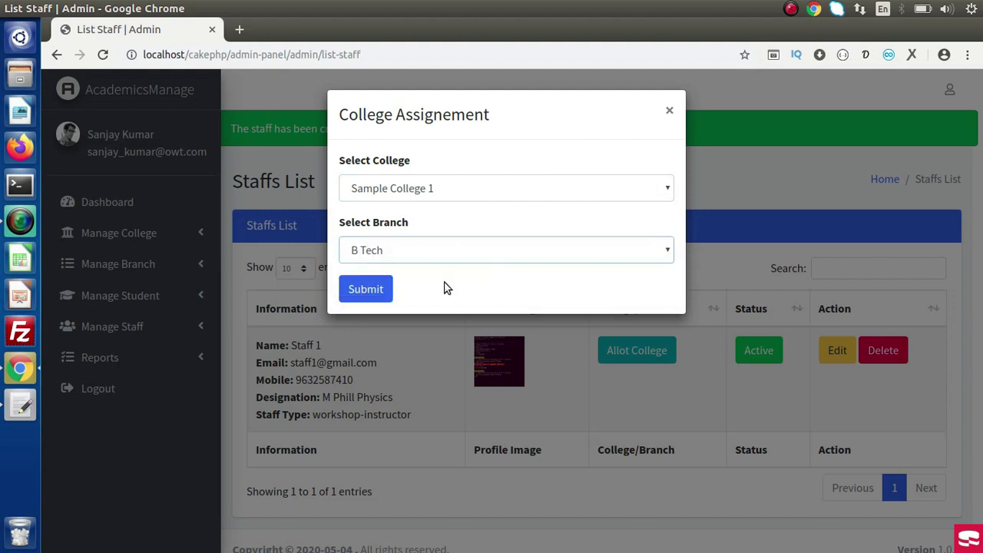
click(365, 289)
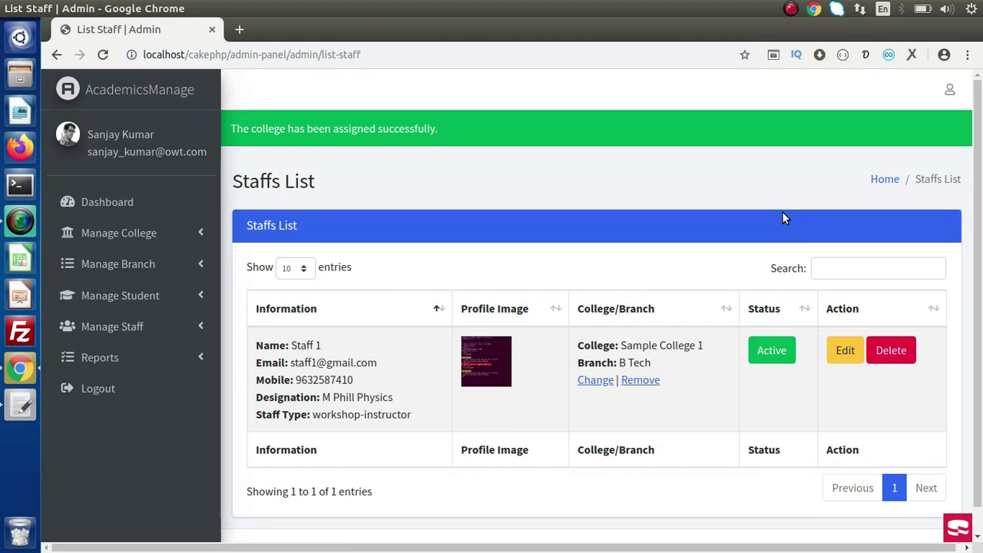
Review Staff 1's edit form, then open Reports > Student Report.
click(836, 351)
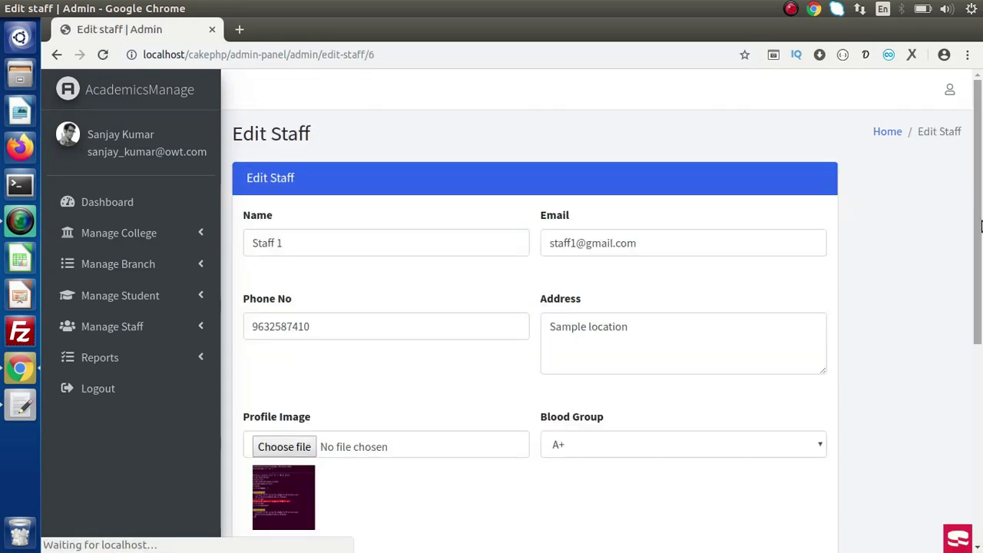
scroll(981, 188, down, 5)
scroll(981, 189, up, 4)
scroll(981, 189, up, 1)
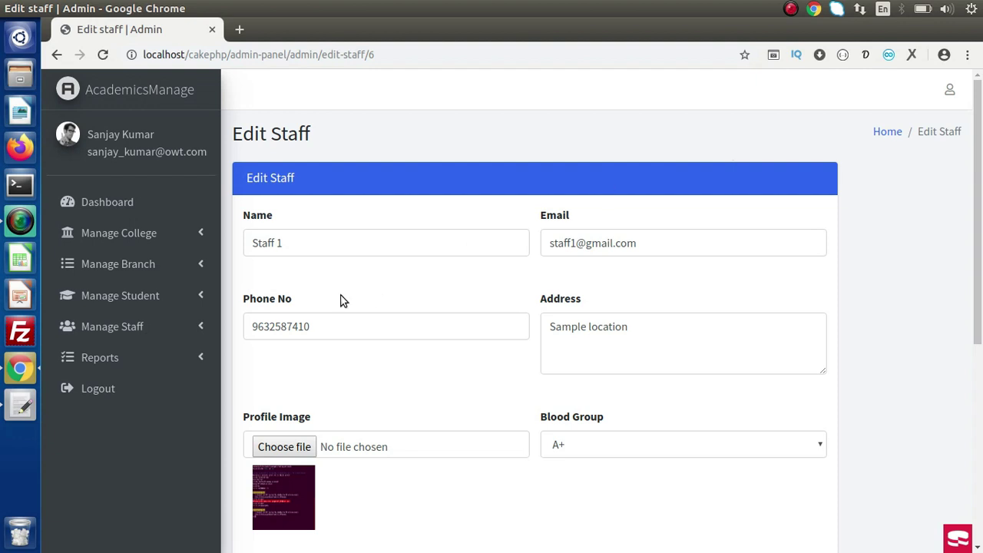
click(197, 353)
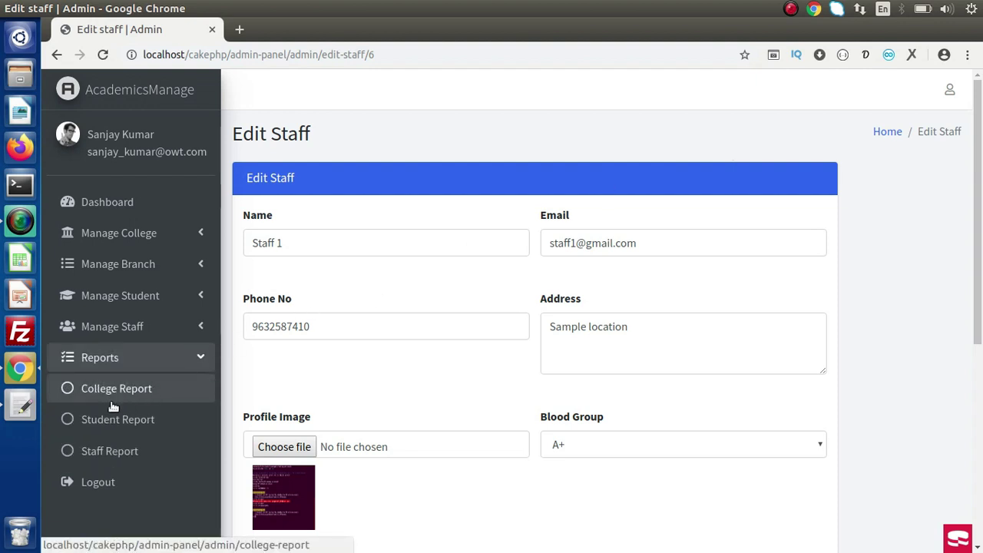
click(109, 421)
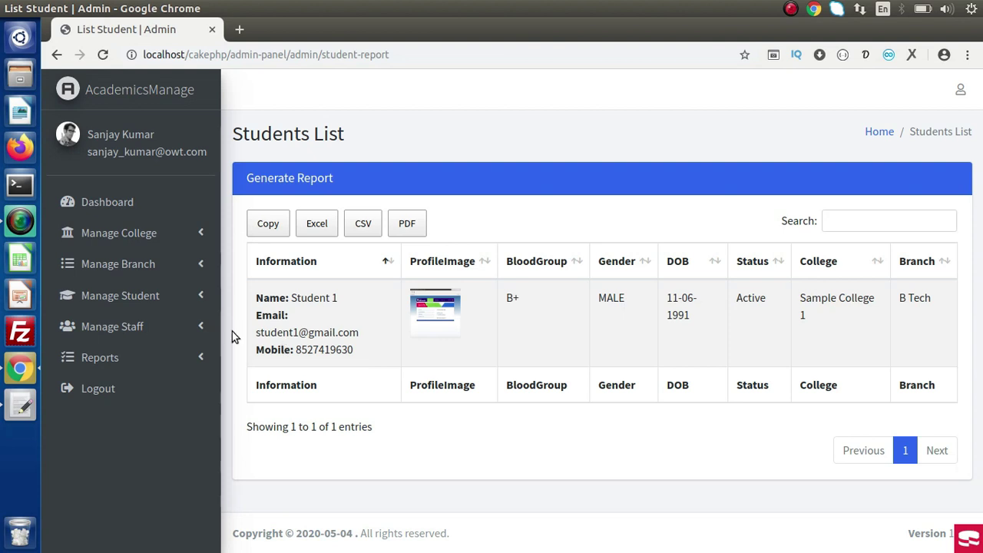
click(176, 358)
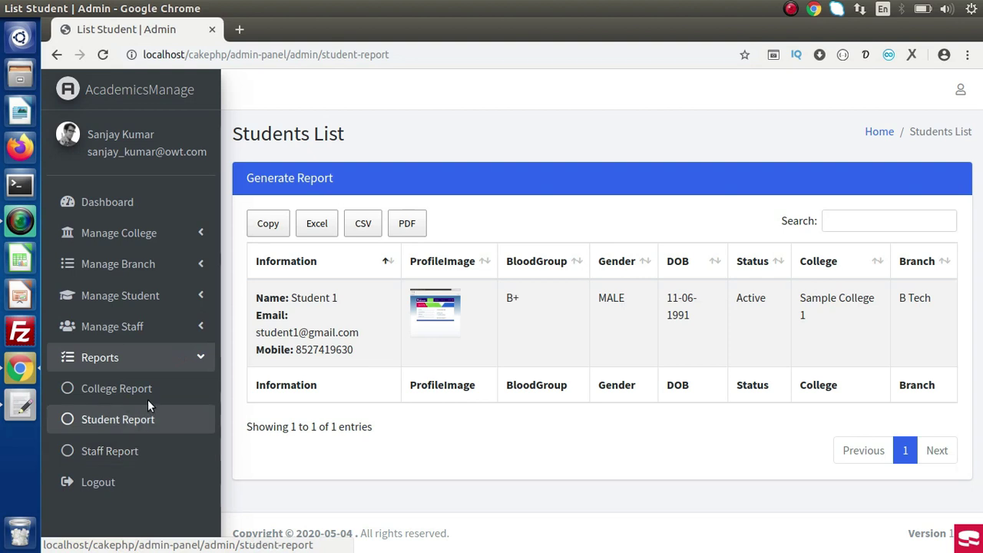
click(192, 366)
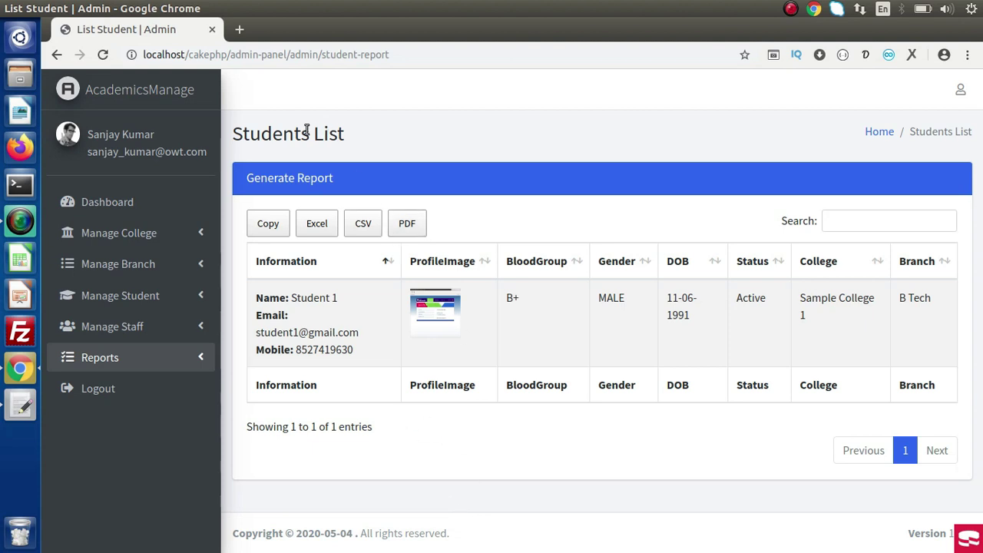
drag(242, 129, 450, 157)
click(455, 154)
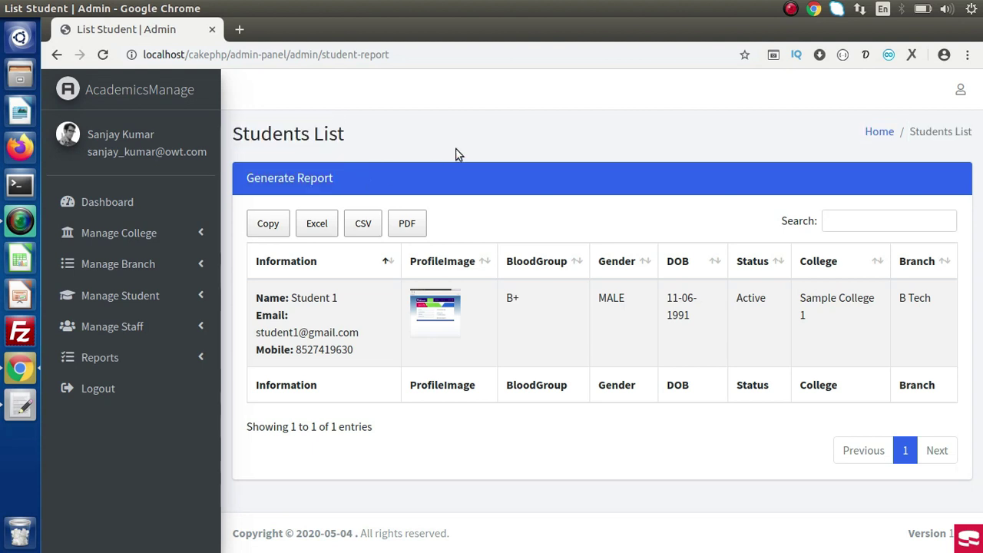
click(150, 234)
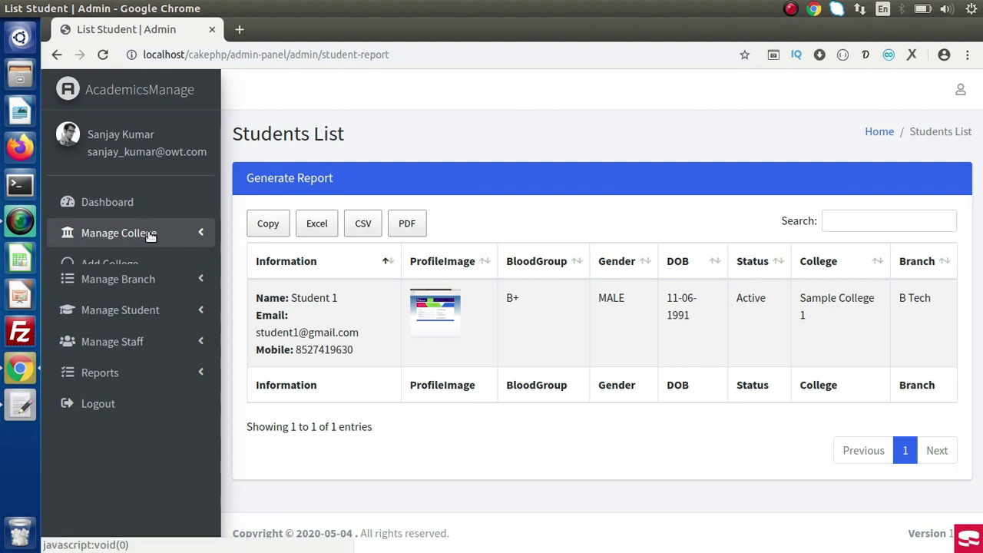
click(150, 235)
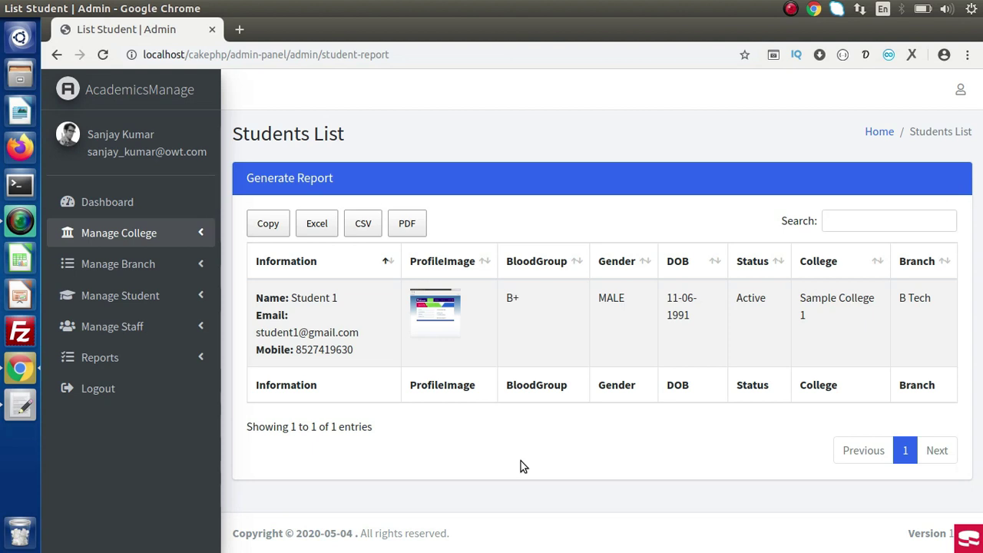
Switch to the gedit window showing the course introduction notes.
key(alt+Tab)
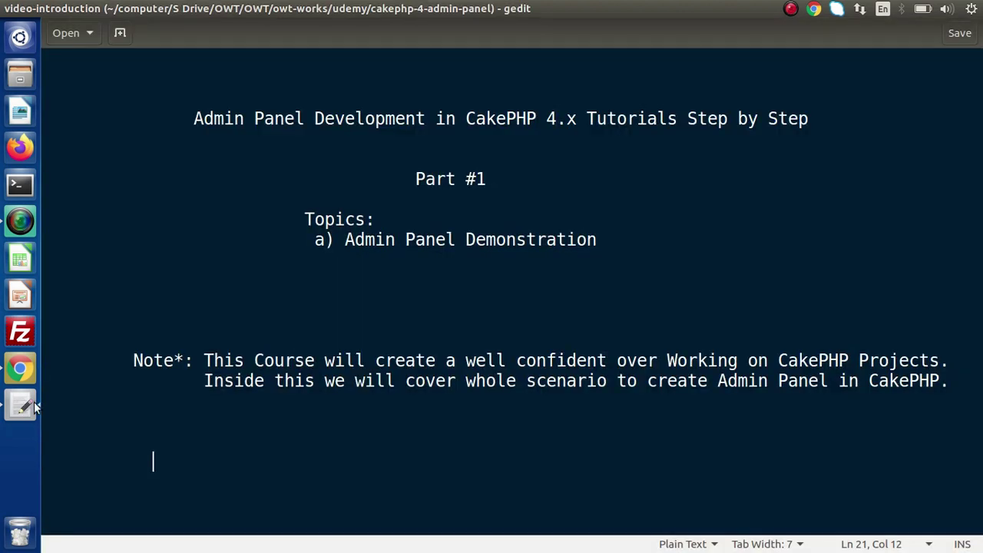